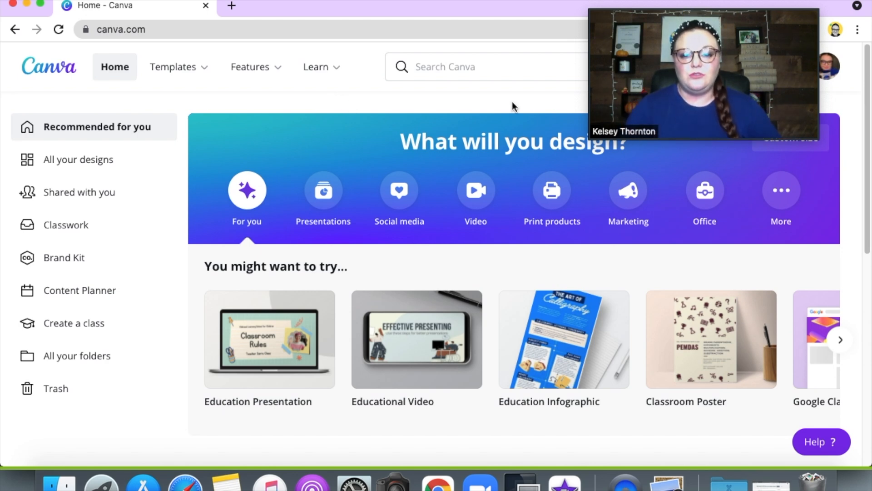
Step: Create a blank 1920 × 1080 px presentation from the Presentations category
click(322, 195)
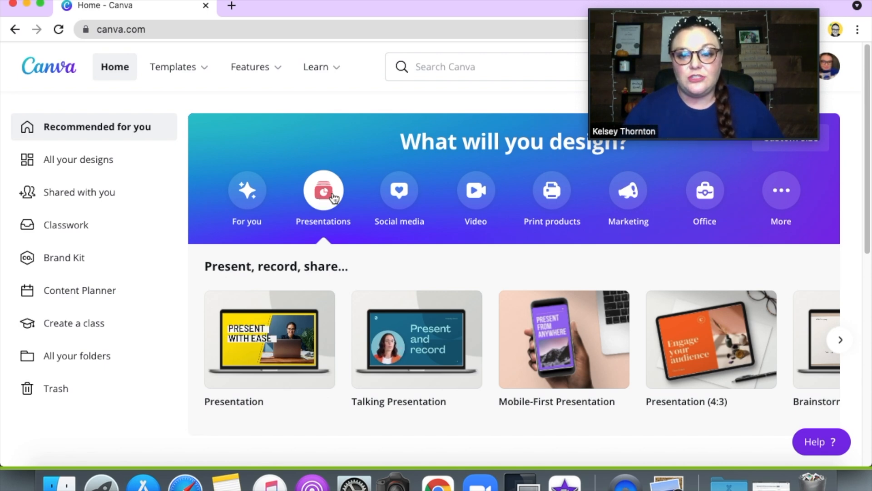
mouse_move(300, 343)
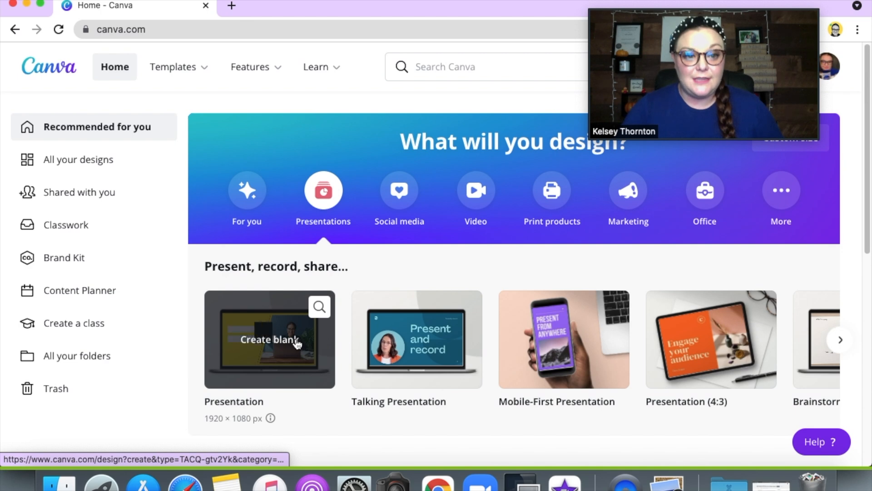
click(294, 338)
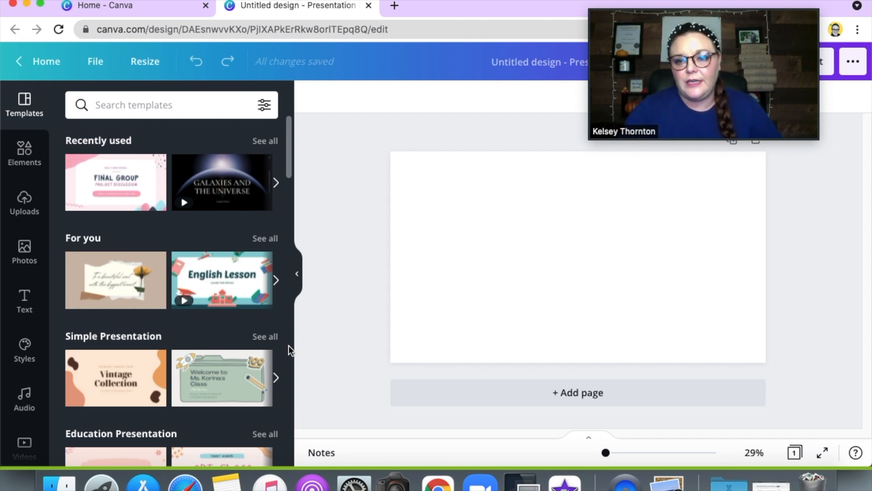
Step: Apply the title page of the Pink Final Group Project Presentation template and add a second page below it
click(161, 203)
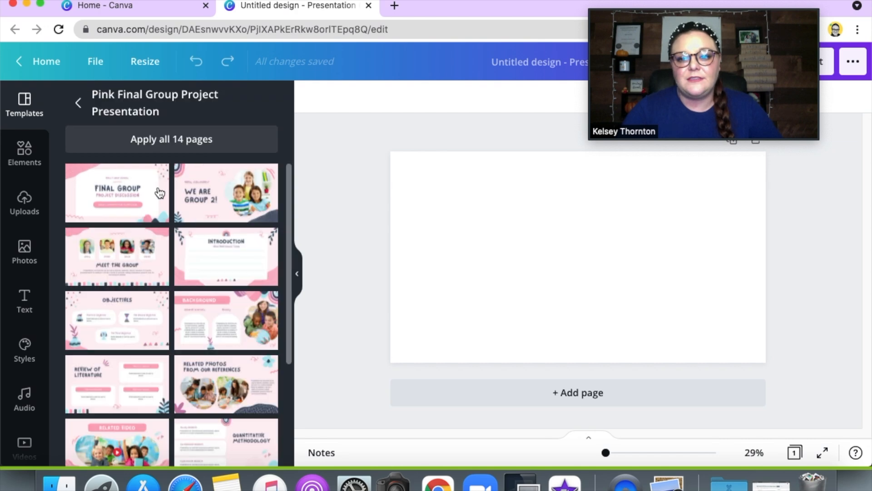
click(72, 194)
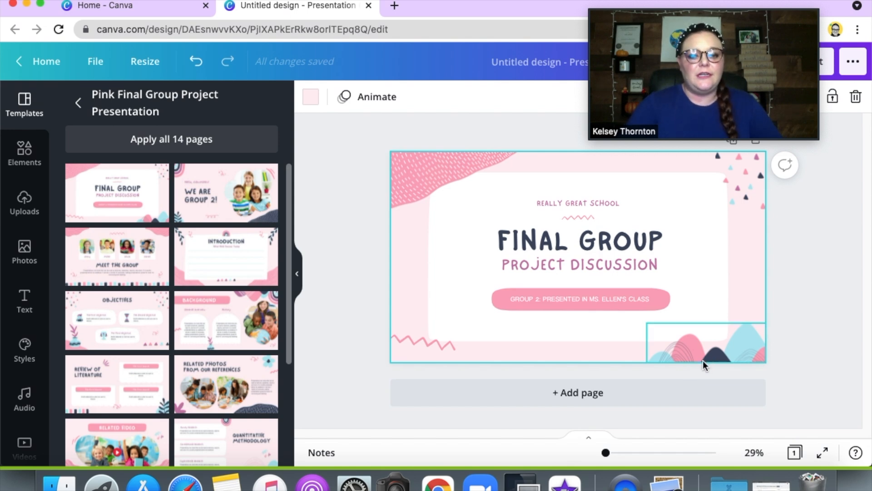
click(561, 392)
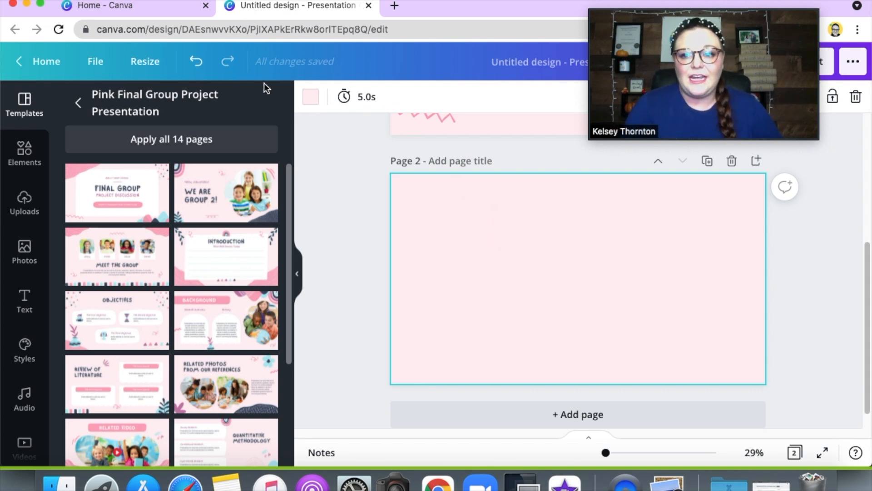
Step: Return to the Canva home page, search for "youtube thumbnail" and create a blank YouTube thumbnail design
click(166, 12)
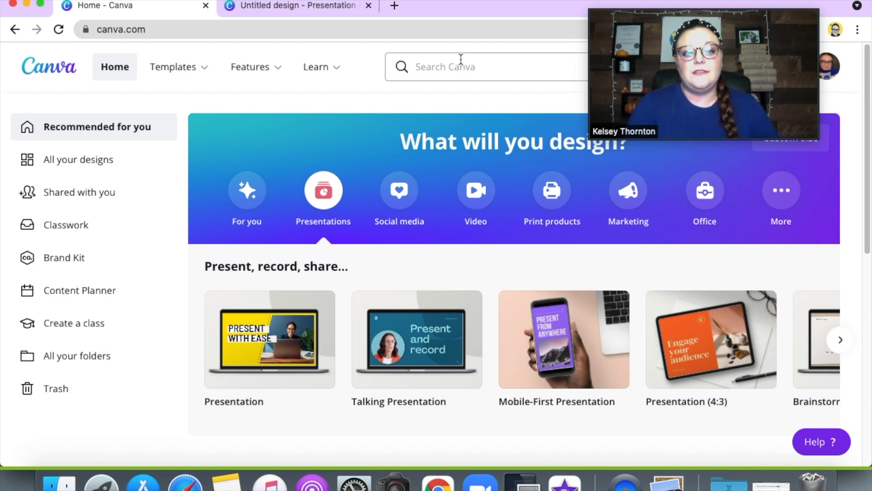
click(444, 67)
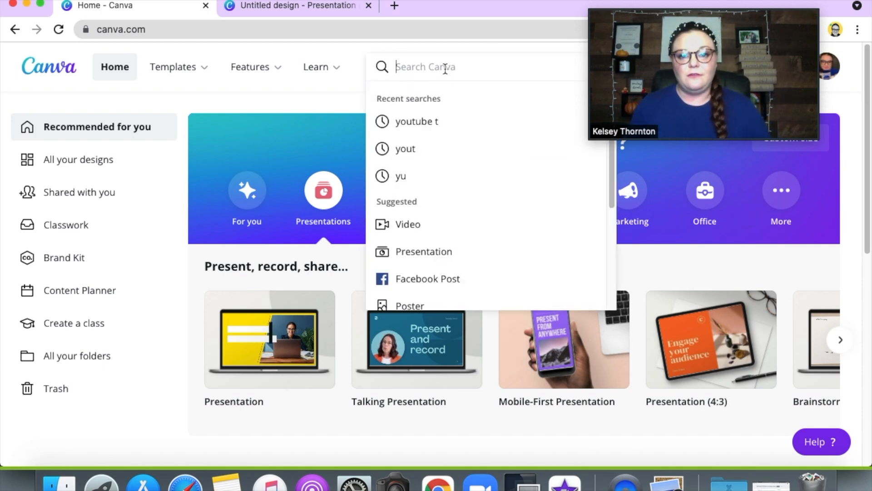
text(youtube thumbnai)
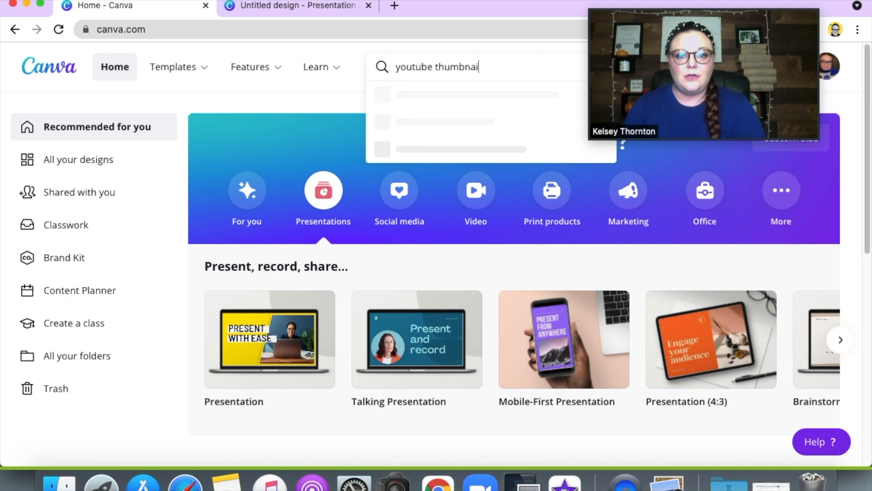
text(l)
key(Return)
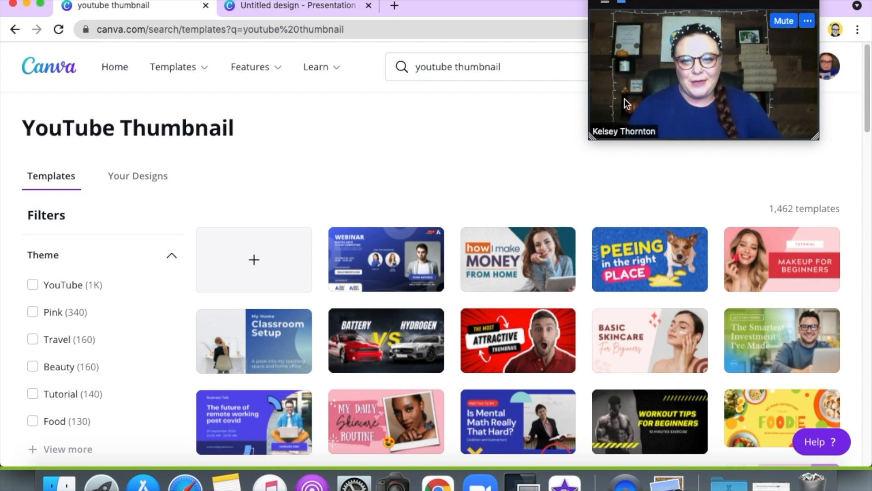
click(265, 258)
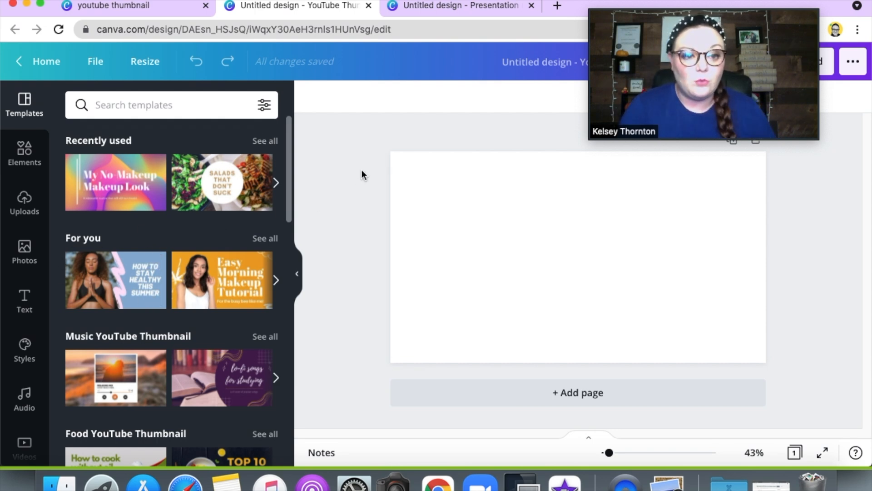
Step: Add the uploaded beige cloth mat image to the page, enlarge it to nearly the full page height and centre it
click(20, 260)
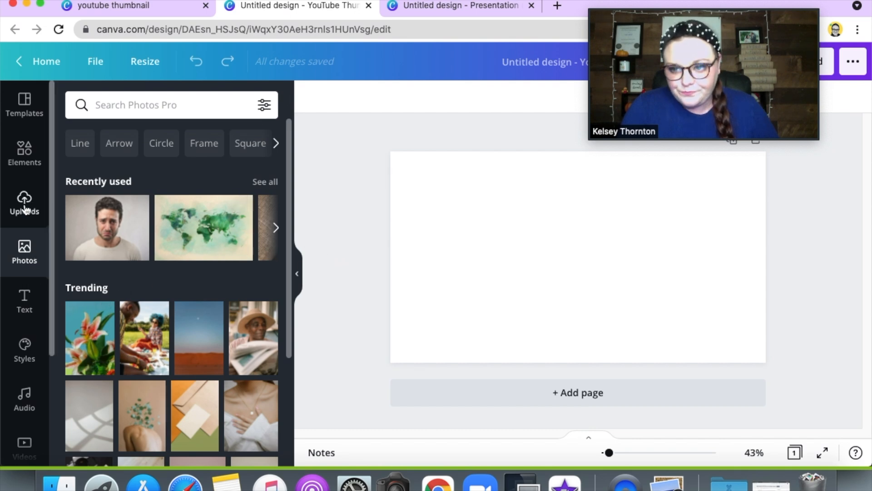
click(25, 209)
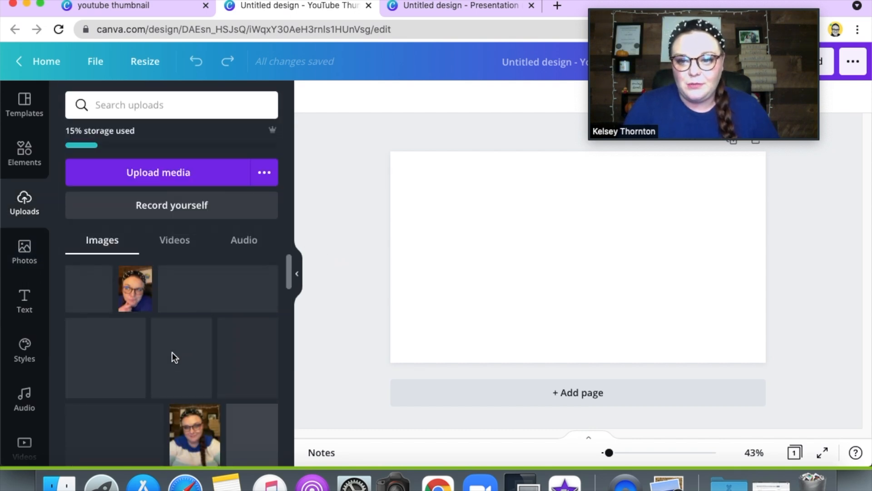
click(87, 293)
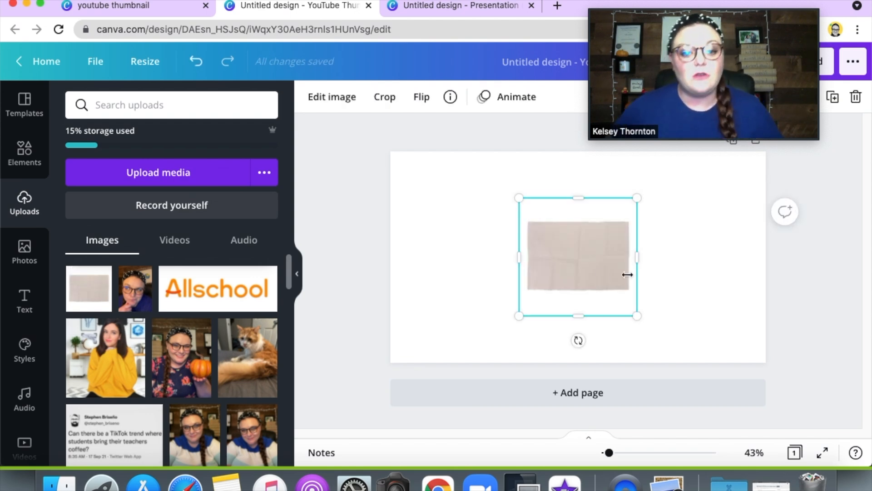
drag(577, 259, 448, 201)
drag(528, 267, 743, 388)
drag(581, 318, 578, 273)
drag(689, 397, 736, 423)
drag(573, 282, 587, 284)
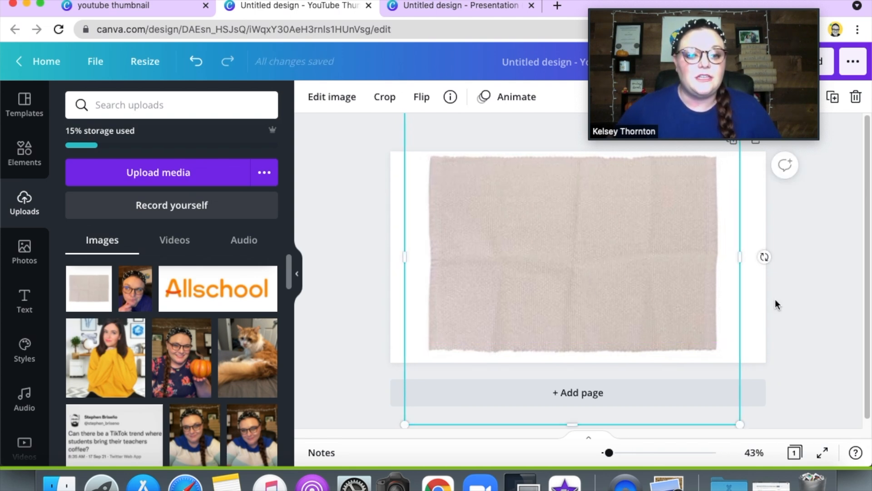
click(804, 300)
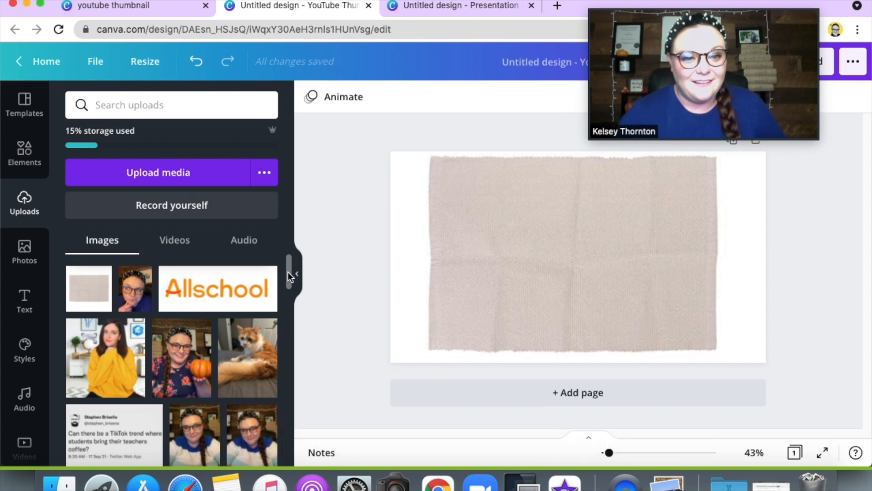
Step: Add a straight line, shorten it to fit within the mat and place it horizontally across the mat's upper part
drag(288, 264, 288, 319)
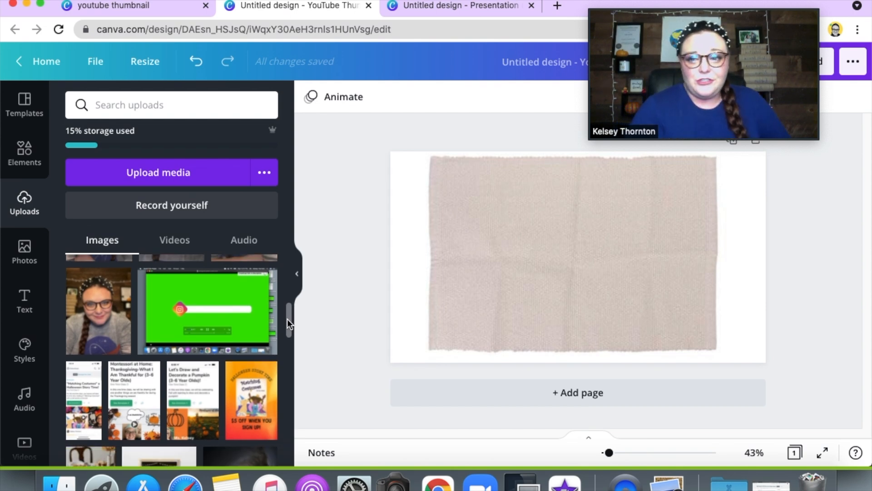
click(24, 167)
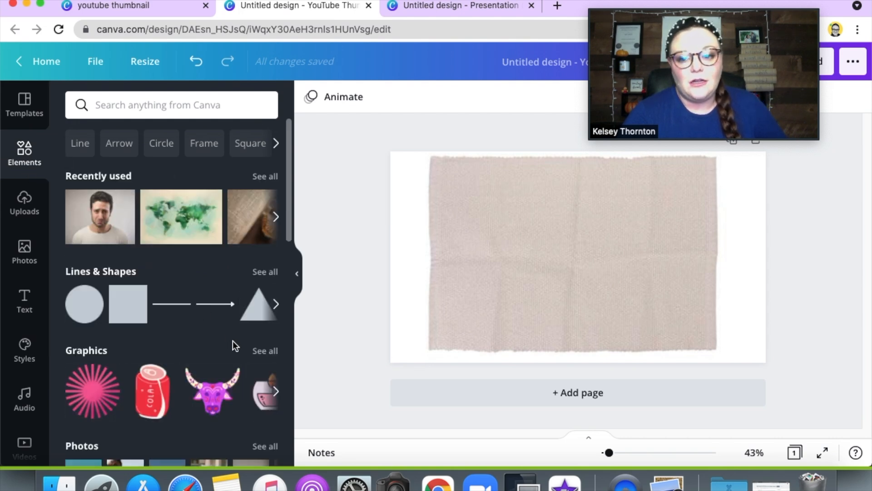
click(174, 308)
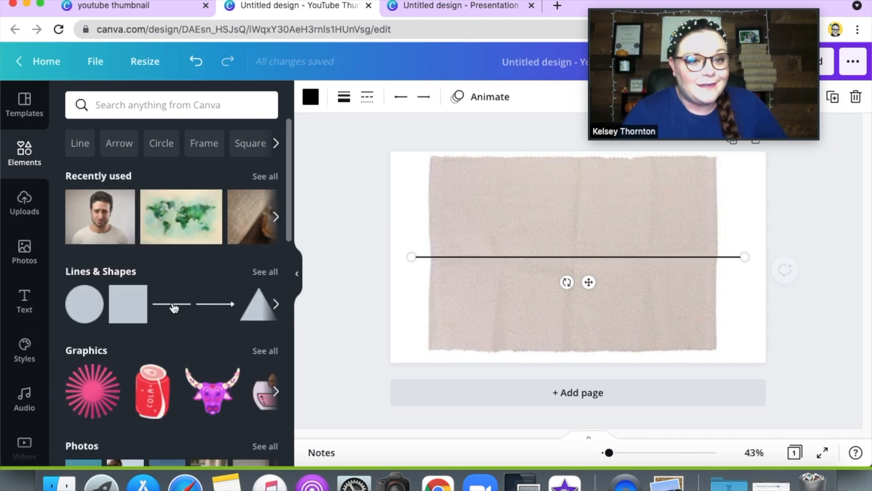
drag(429, 259, 506, 256)
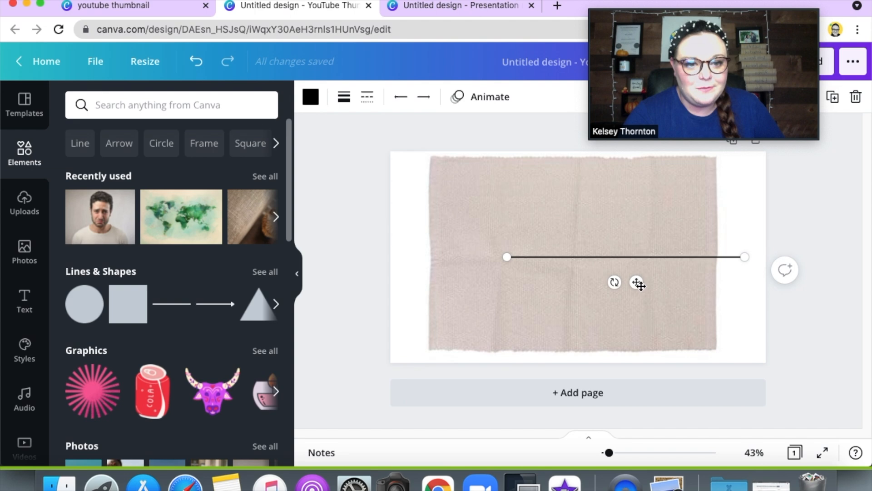
drag(634, 266, 589, 249)
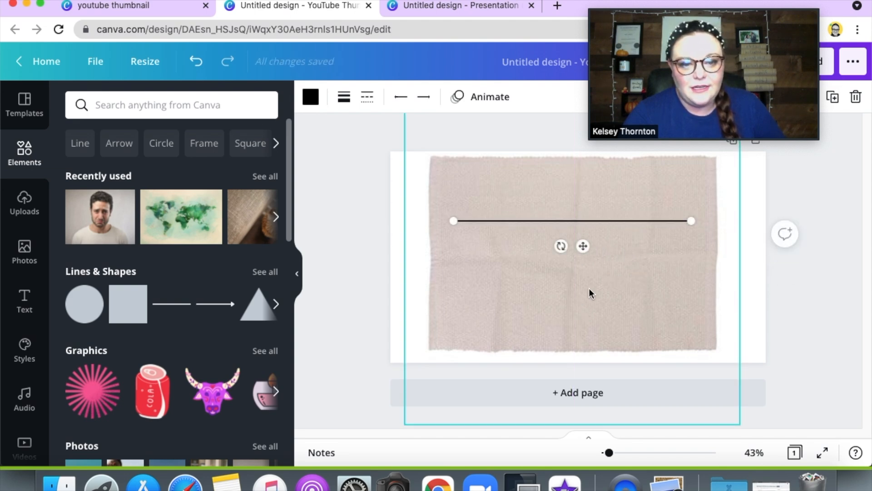
Step: Add a second line, rotate it vertical, centre it on the mat and trim both ends to stay inside the mat
click(175, 308)
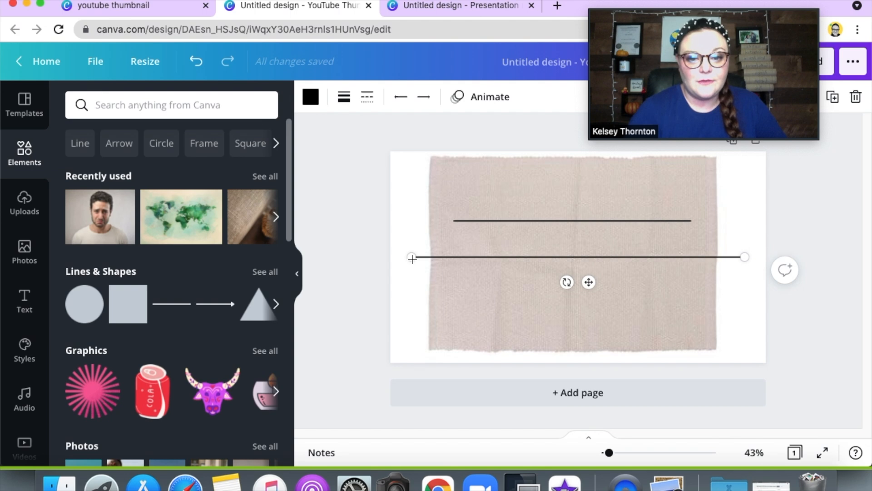
drag(413, 258, 471, 257)
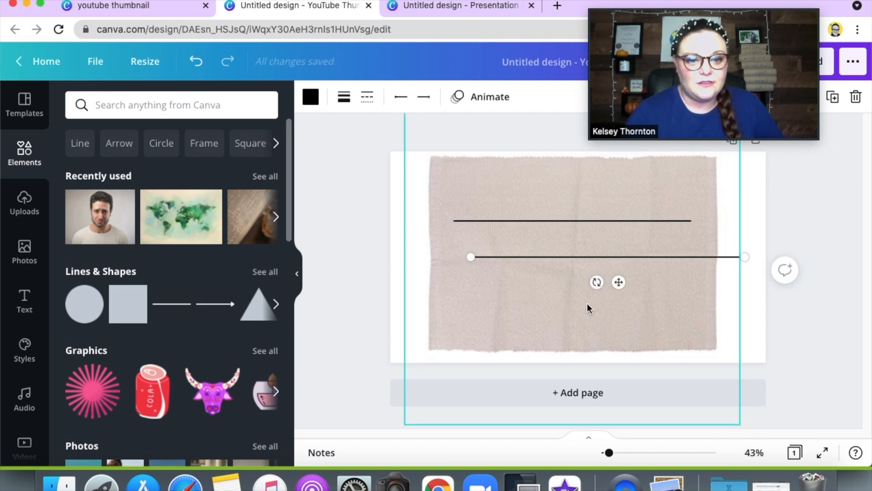
drag(597, 282, 362, 245)
drag(583, 269, 553, 277)
drag(578, 141, 574, 163)
drag(595, 282, 594, 284)
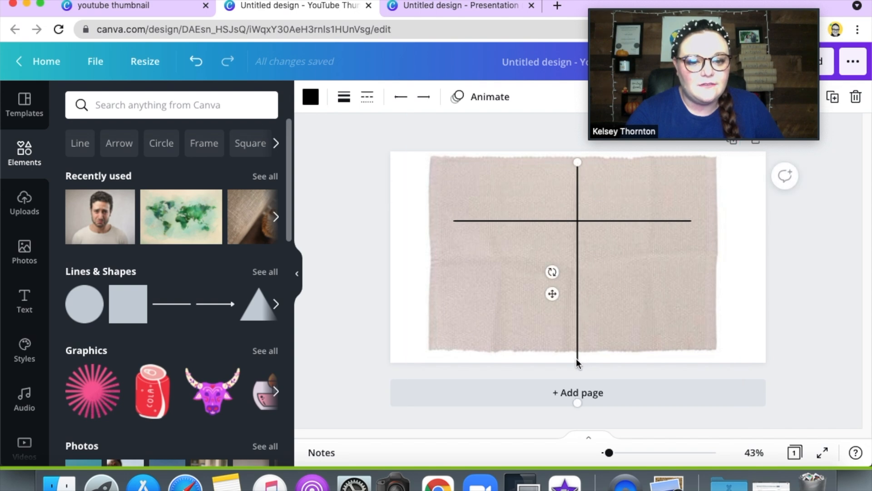
drag(577, 362, 581, 342)
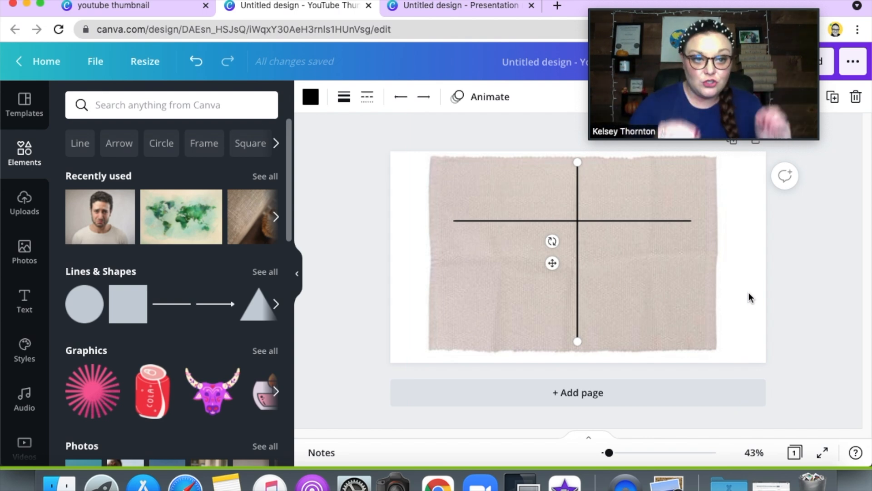
click(828, 262)
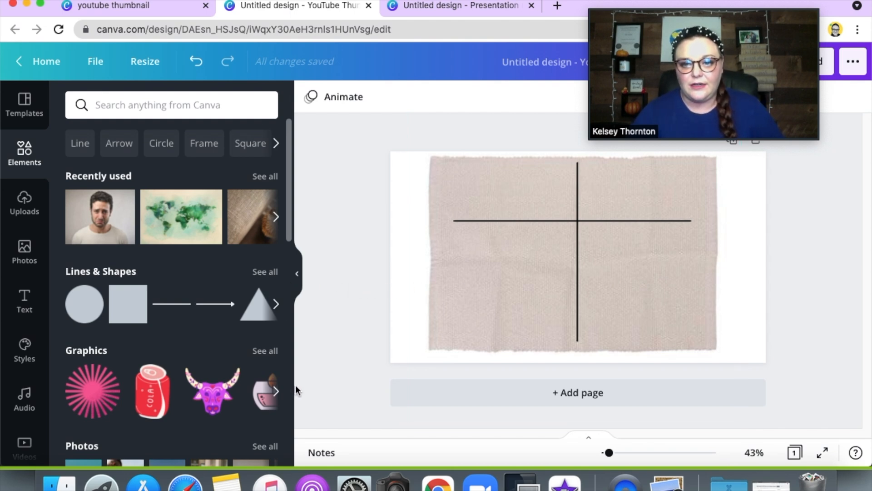
Step: Place the recently used cat photo at a small size in the mat's upper-left section, above the horizontal line
click(253, 221)
drag(466, 183, 489, 201)
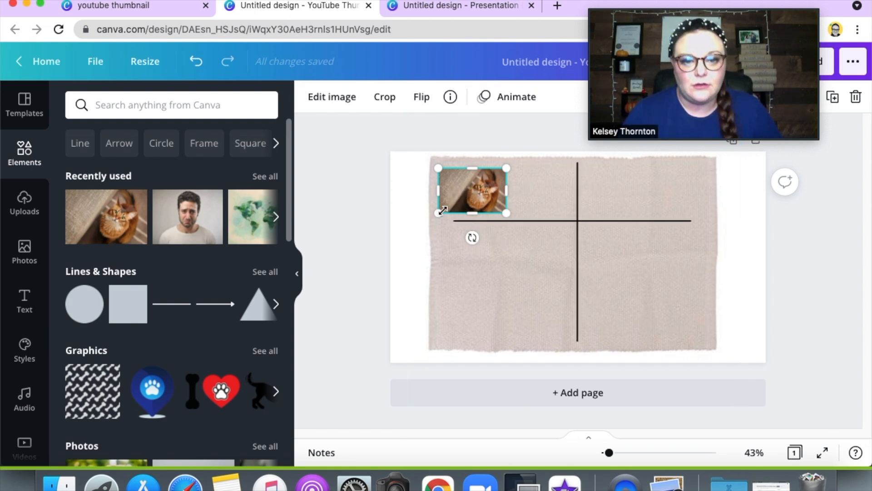
Step: Add a heading reading "-at" and set its font to Poppins Light
click(25, 302)
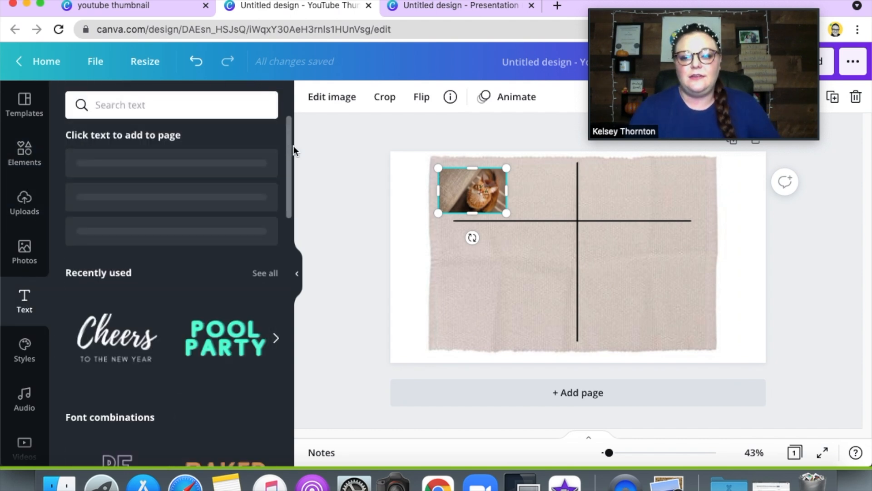
click(216, 178)
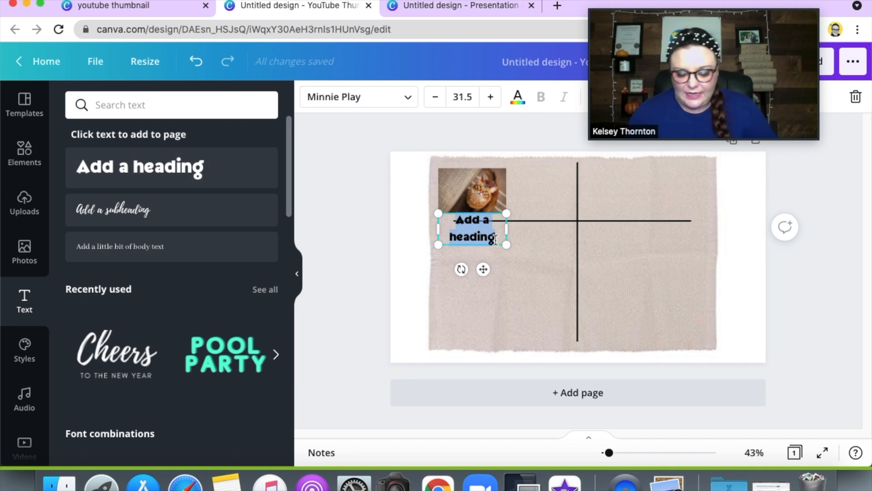
text(cat)
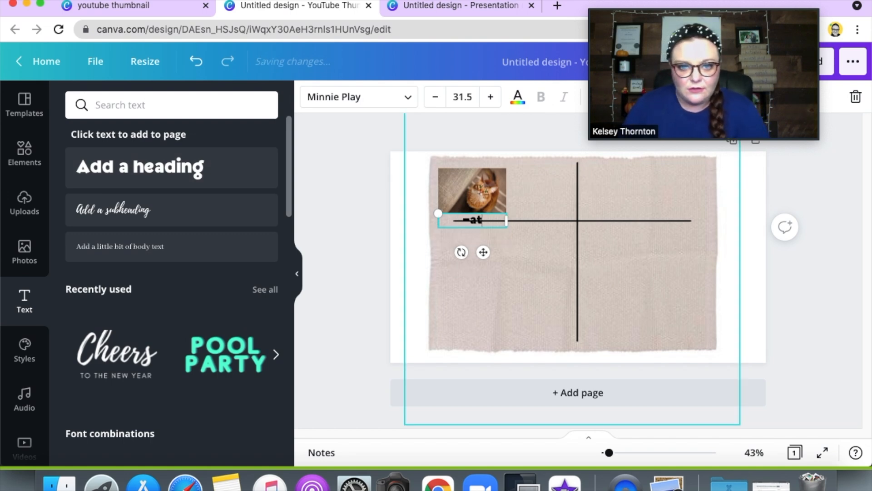
click(405, 98)
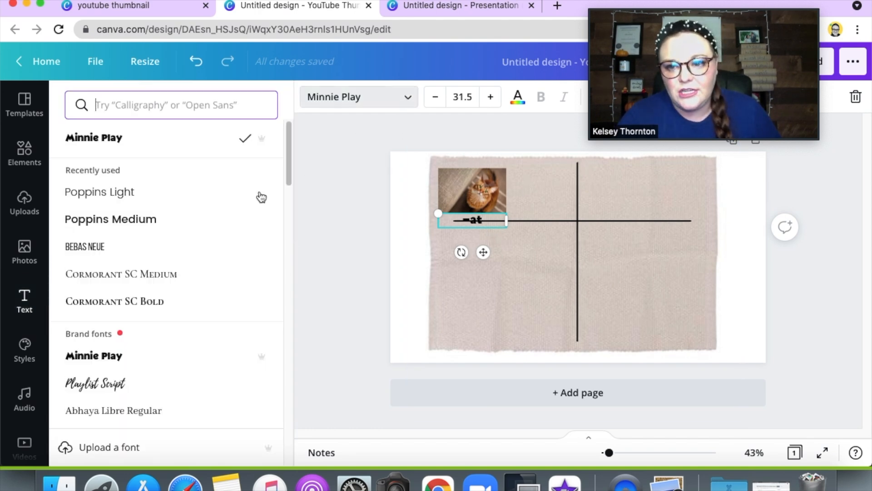
click(133, 197)
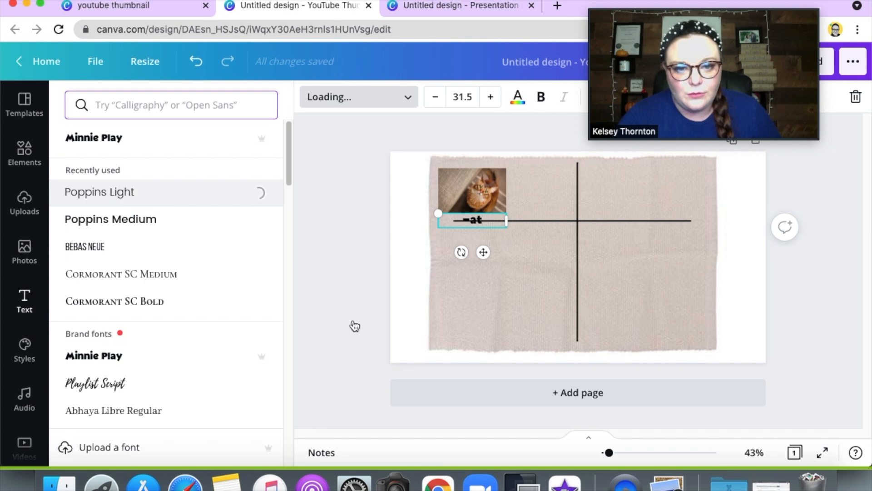
Step: Enlarge the "-at" text to a font size of about 54 and place it just right of the cat photo
drag(484, 254, 517, 284)
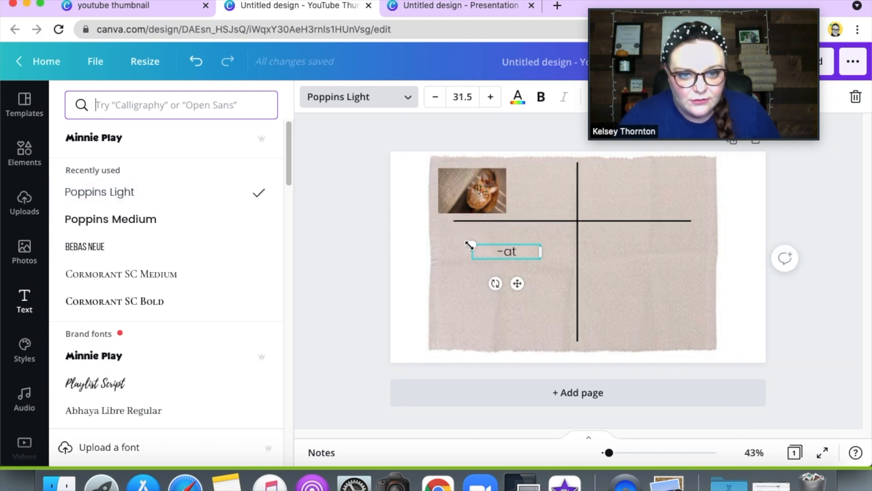
drag(473, 245, 429, 212)
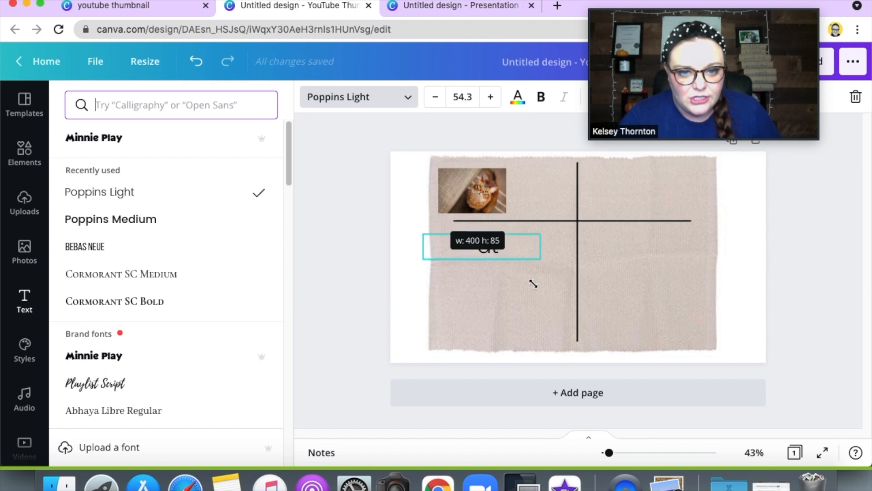
drag(493, 285, 541, 230)
click(555, 293)
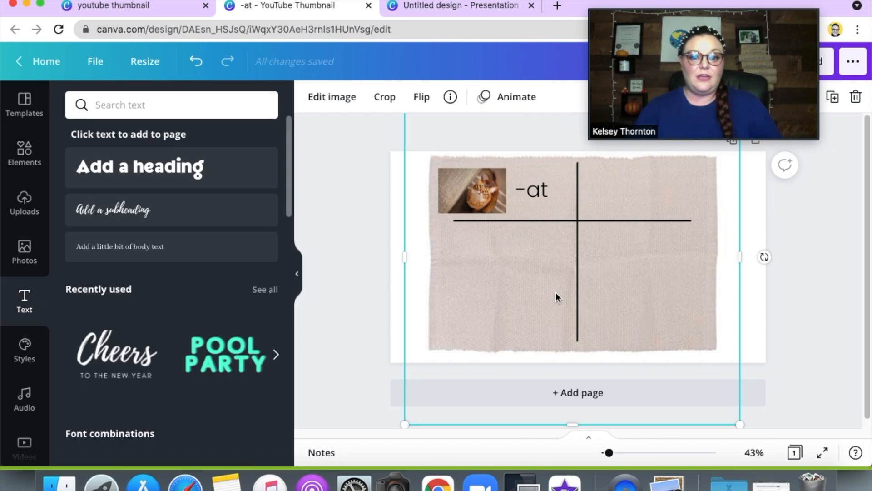
Step: Add the recently used world map image to the mat and shrink it to about the cat photo's size
click(360, 248)
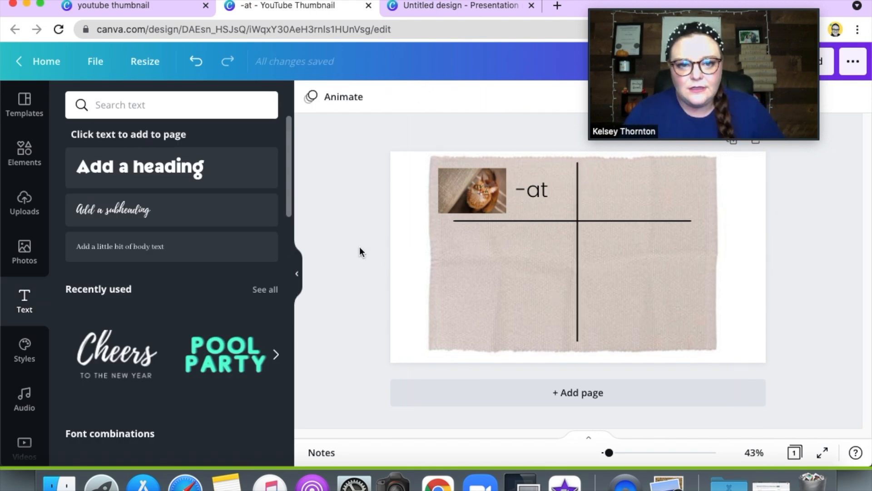
click(31, 211)
click(25, 154)
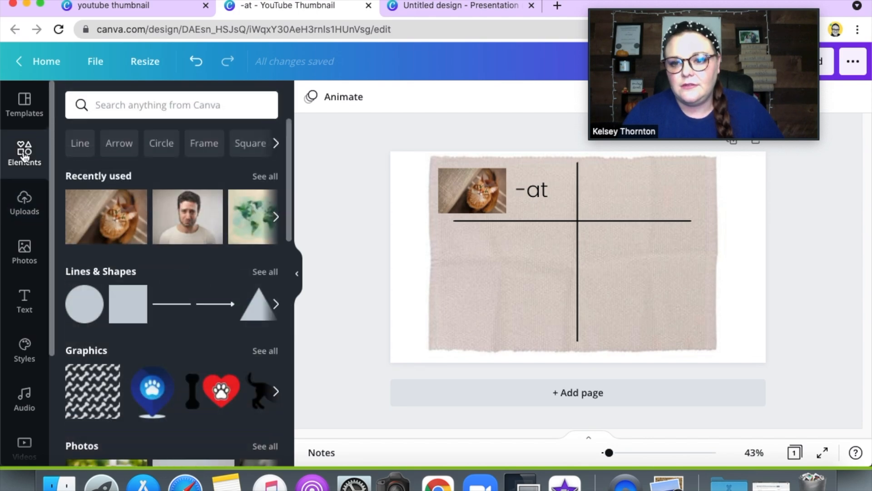
click(256, 230)
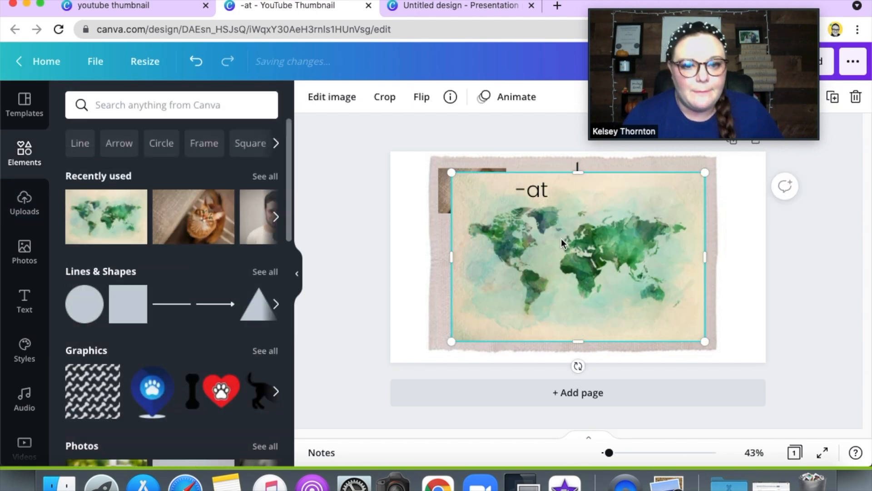
drag(460, 177, 669, 251)
right_click(669, 252)
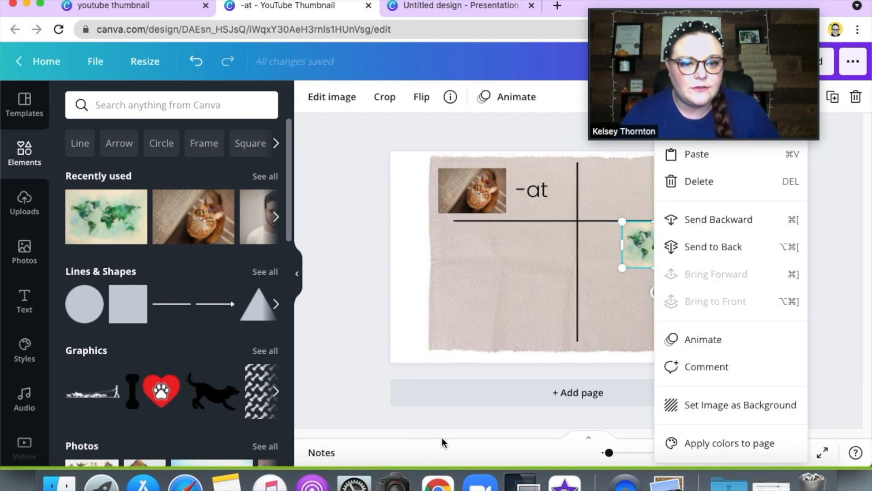
click(541, 325)
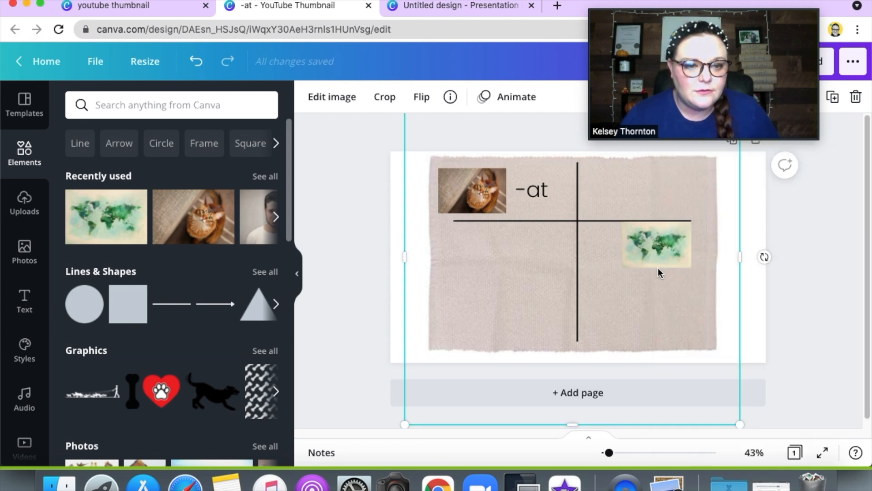
Step: Move the map image into the mat's upper-right section, just beside the vertical line and level with the cat photo
click(656, 246)
drag(657, 245, 633, 202)
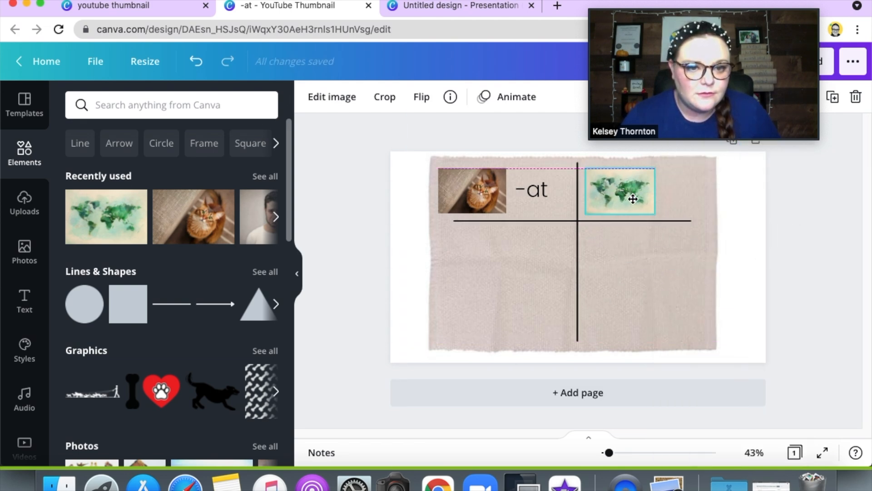
click(659, 271)
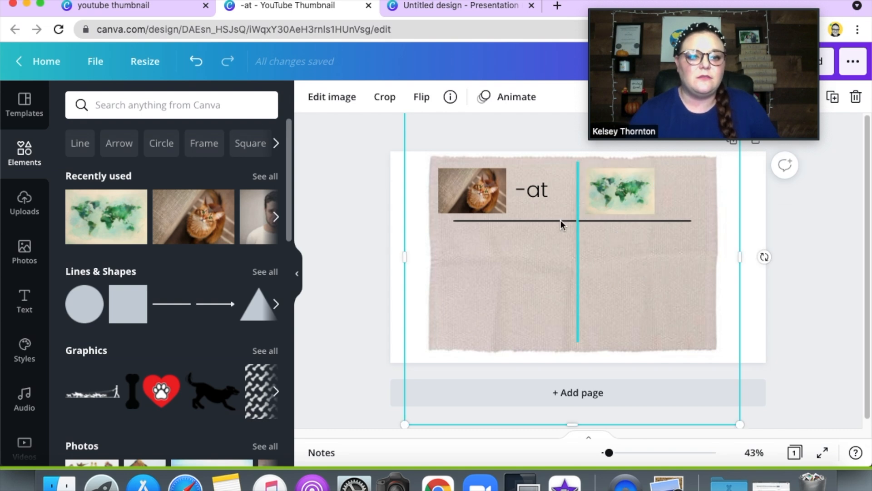
Step: Duplicate the "-at" label and place the copy just right of the map image, level with the original
click(533, 192)
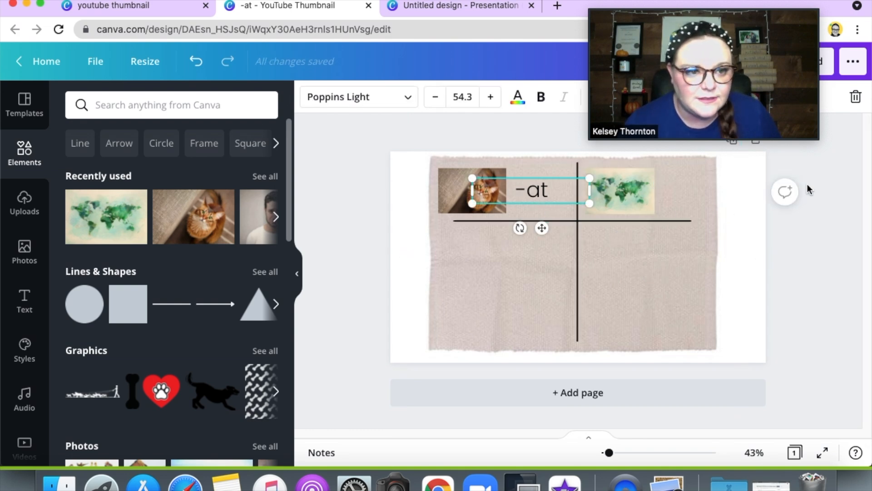
drag(754, 8, 592, 4)
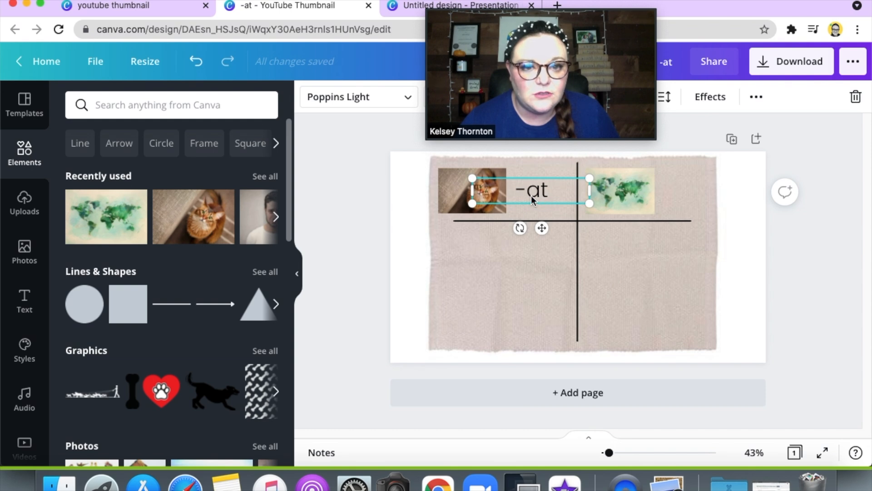
click(757, 98)
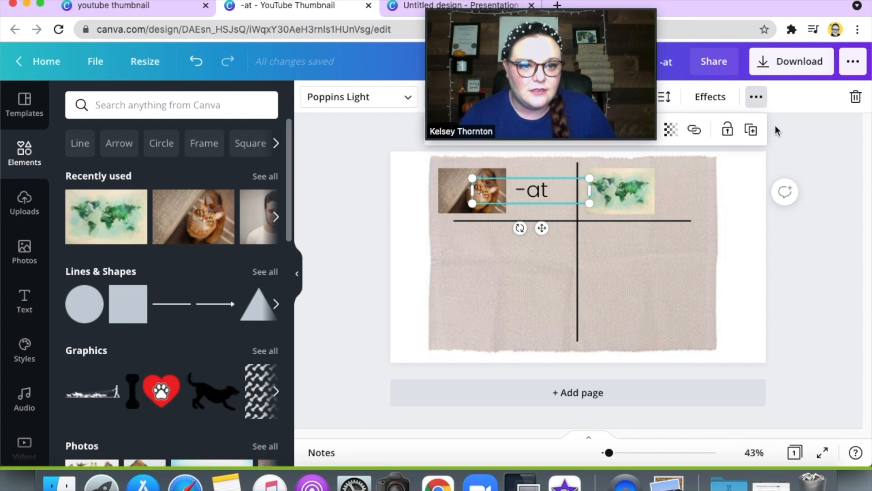
click(751, 130)
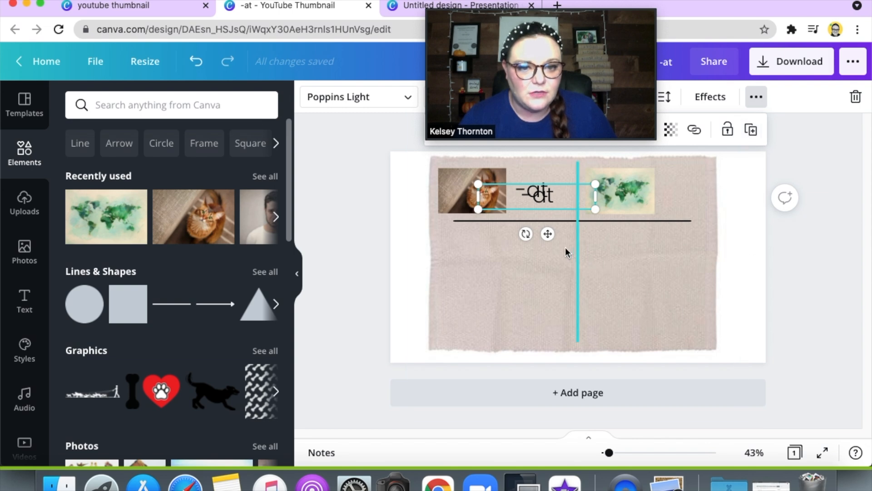
drag(548, 235, 688, 229)
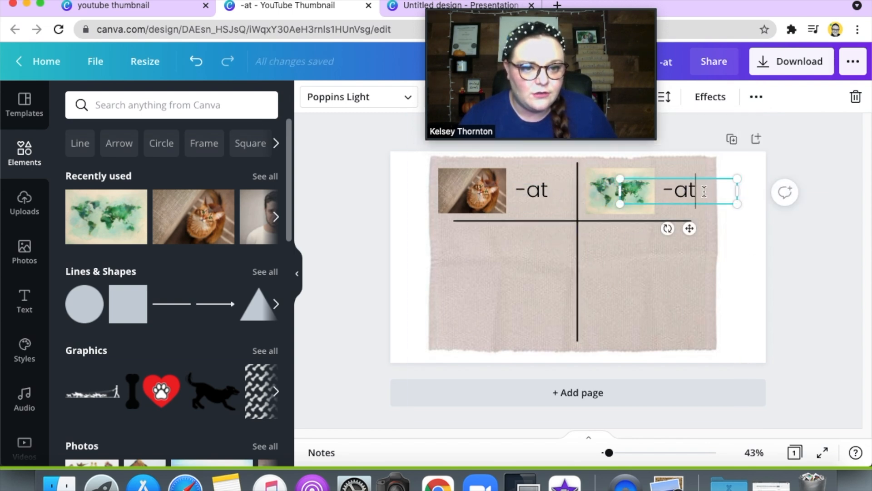
Step: Change the copied label beside the map image to "-ap"
key(BackSpace)
text(p)
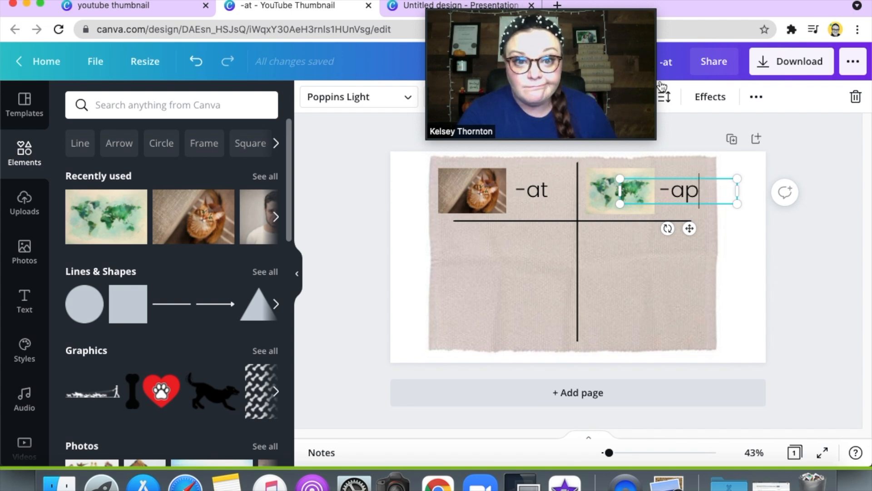
drag(587, 5, 704, 6)
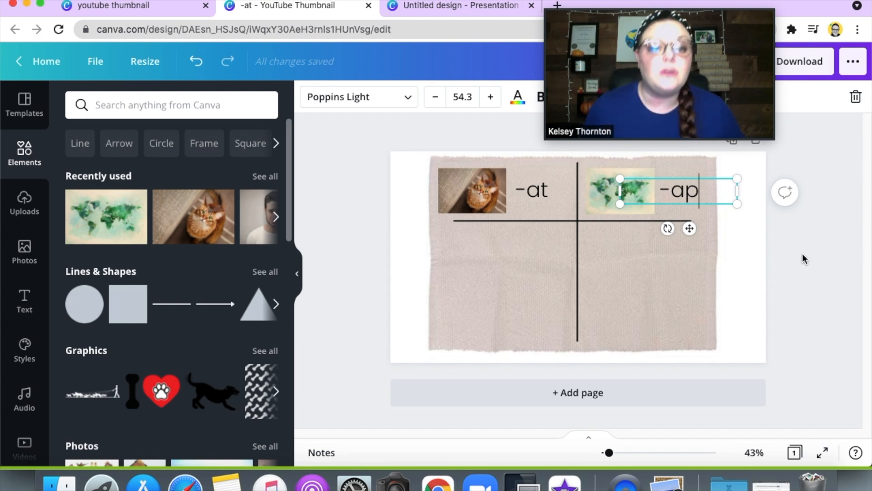
click(806, 266)
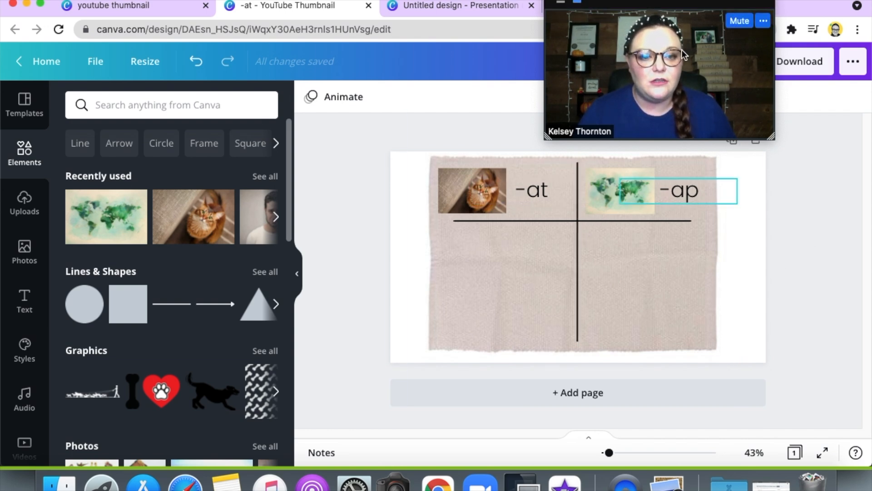
drag(701, 4, 632, 7)
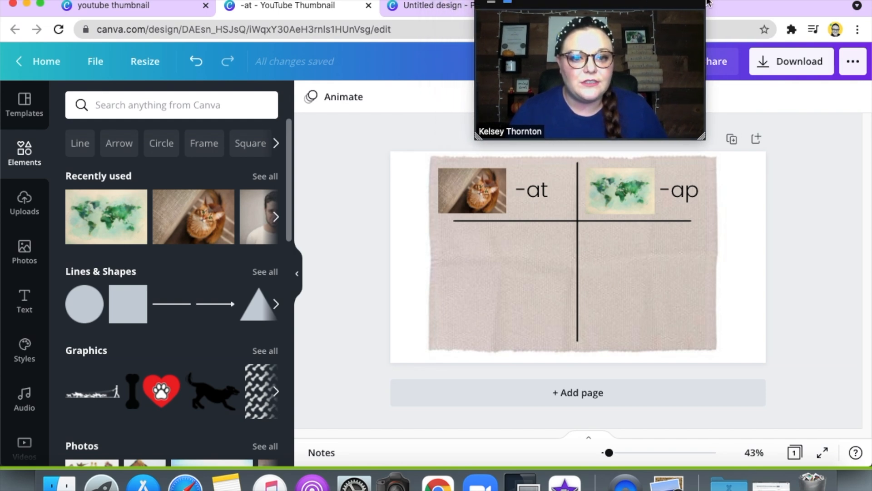
click(809, 72)
click(795, 69)
click(795, 70)
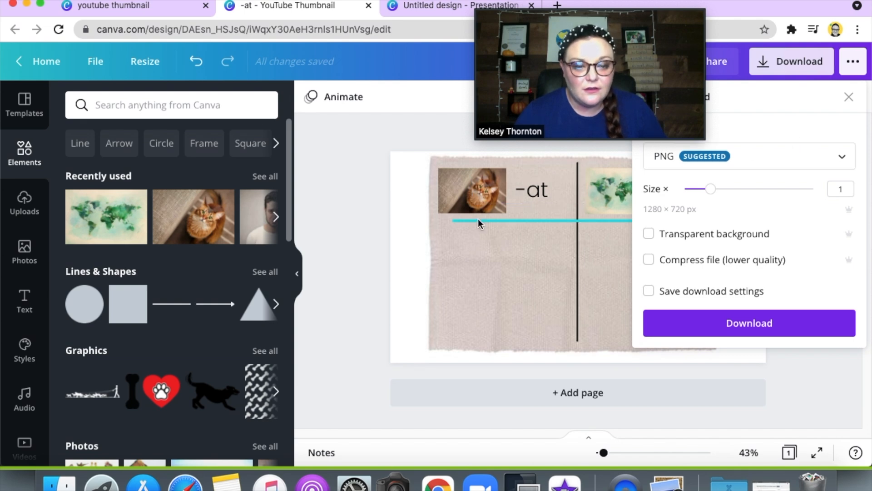
drag(599, 3, 485, 3)
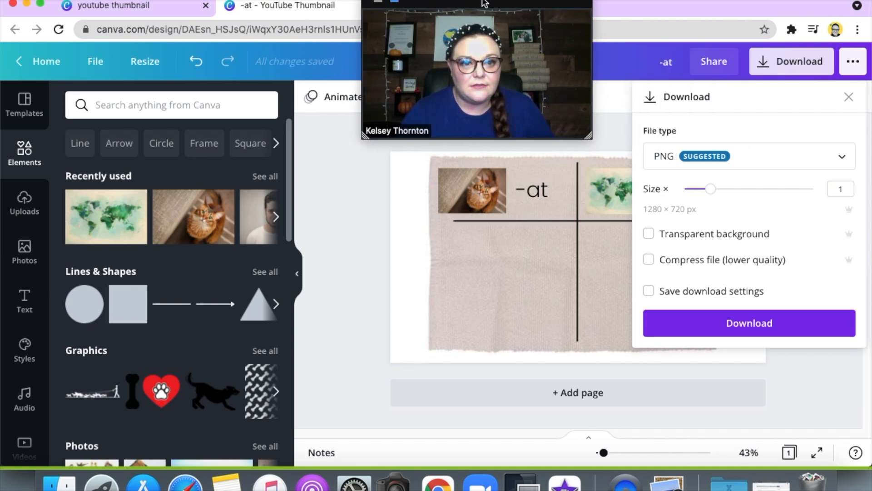
Step: Rename the design "Stagnant CVC words" and download it as a PNG at size 1
click(677, 62)
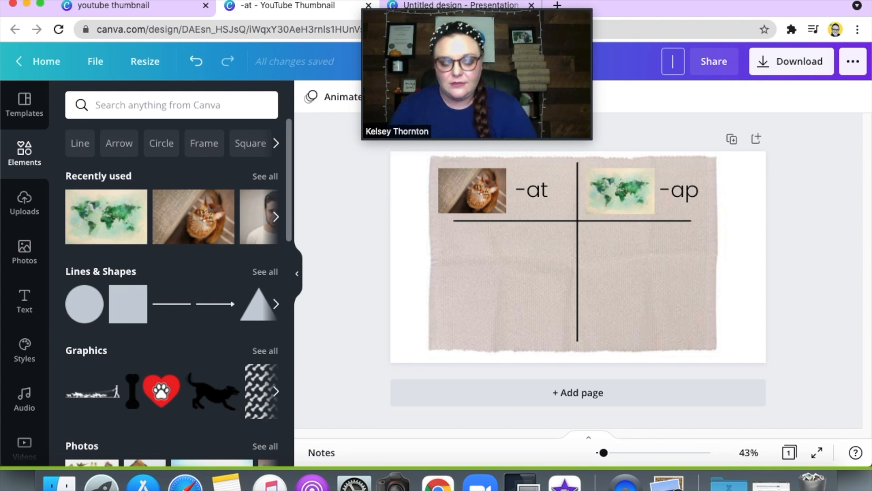
text(agna)
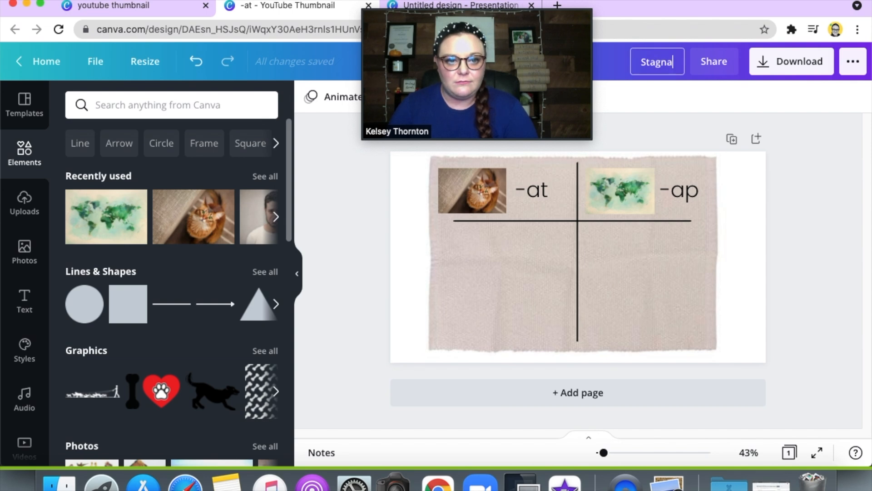
text(nt CVC)
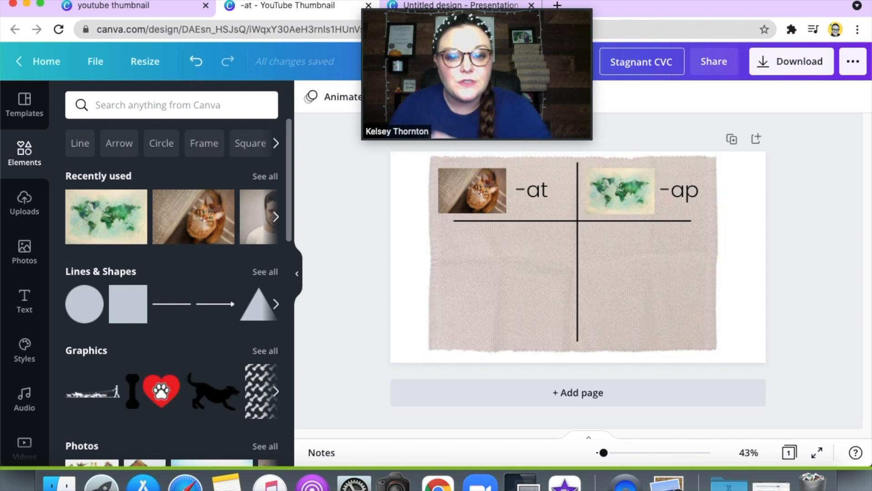
text(words)
key(Return)
click(795, 64)
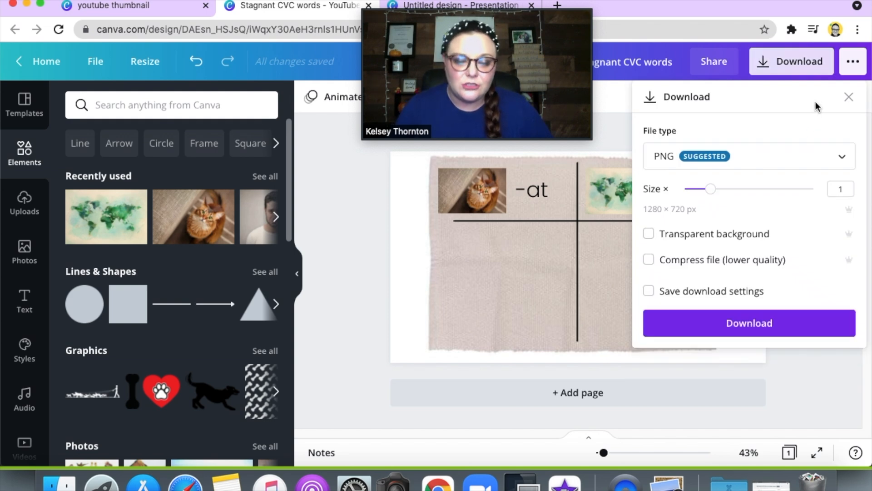
click(792, 330)
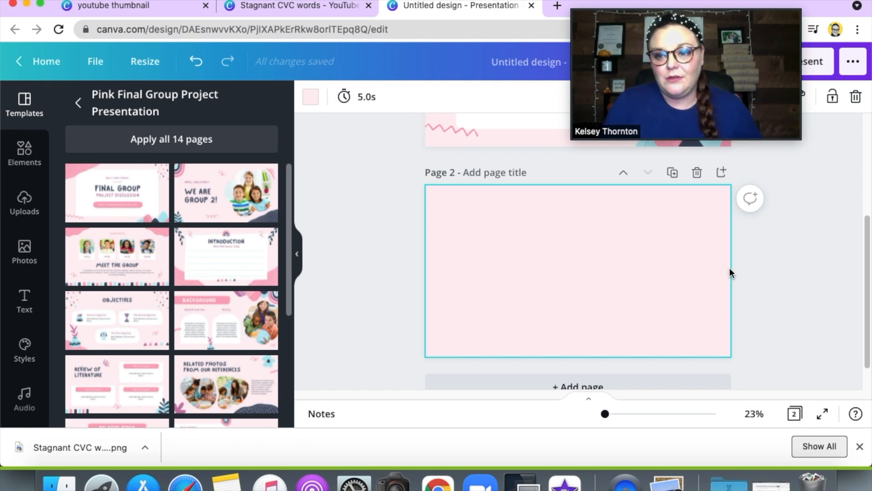
Step: Upload "Stagnant CVC words.png" from the Downloads folder to the untitled presentation's media
click(28, 206)
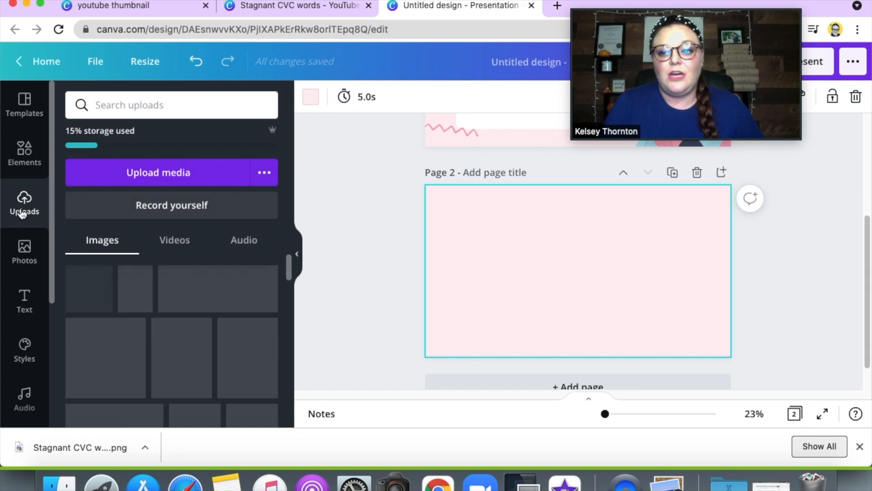
click(199, 183)
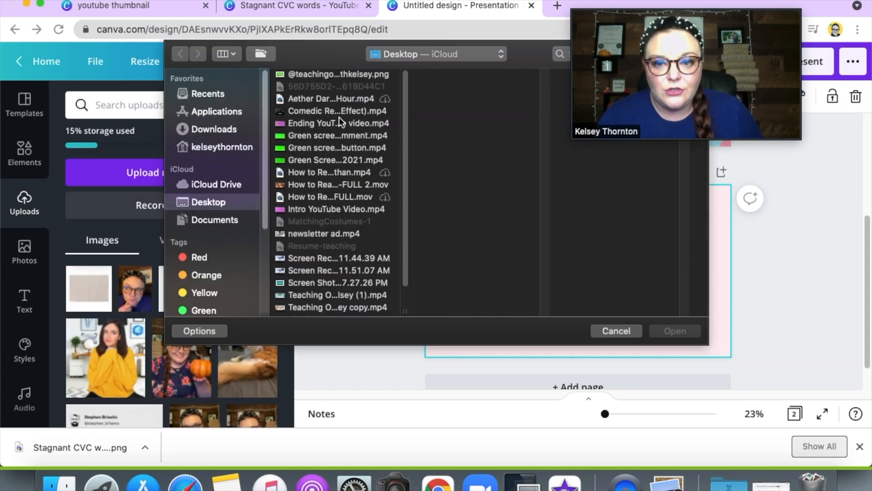
drag(405, 110, 405, 132)
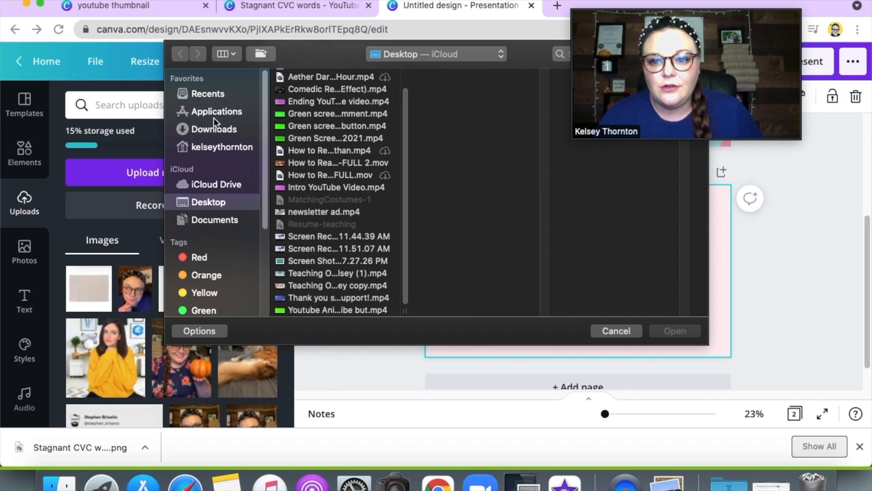
click(214, 96)
click(223, 132)
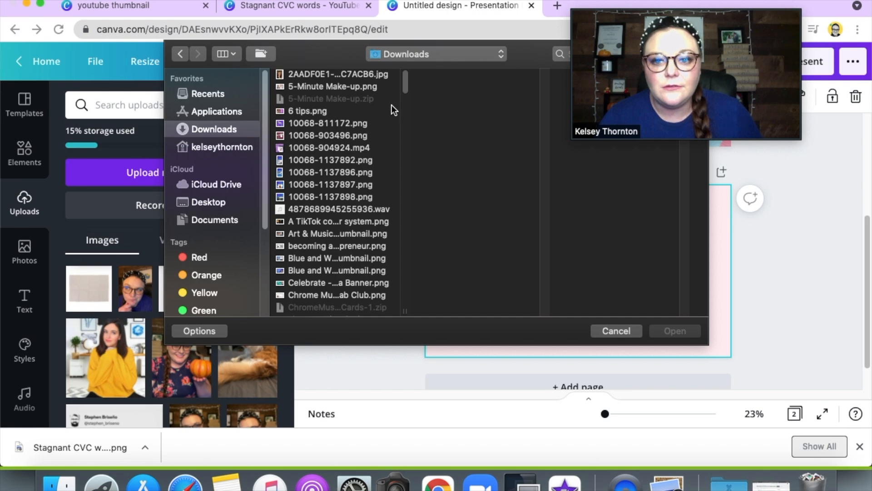
drag(403, 78, 409, 245)
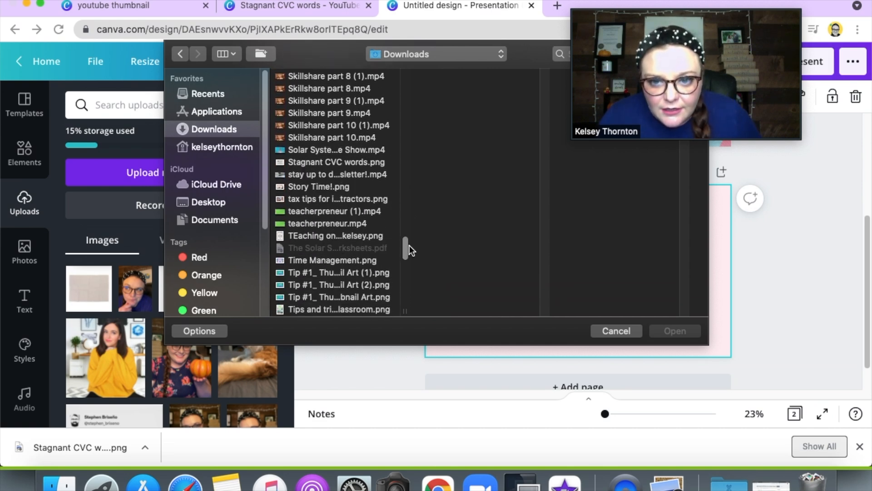
click(362, 162)
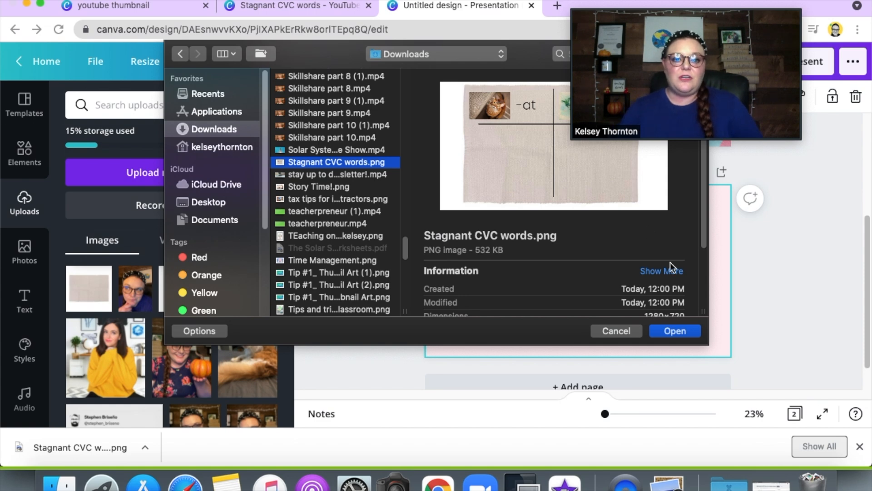
click(687, 331)
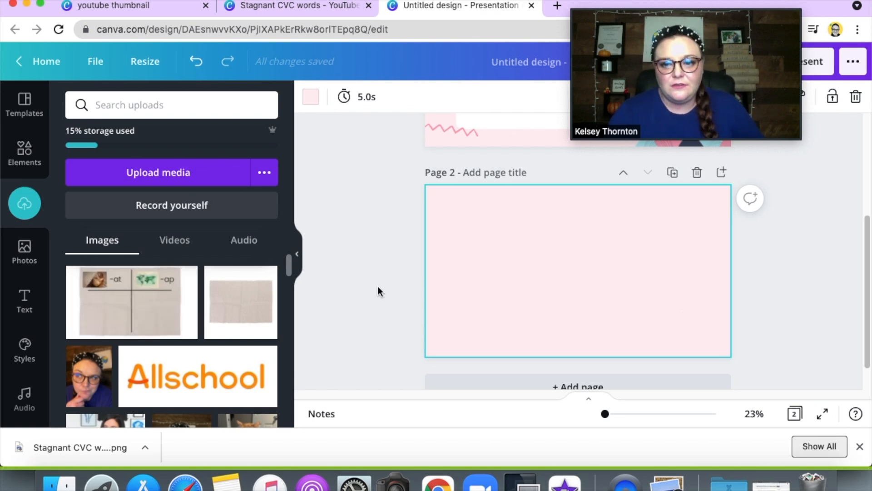
Step: Place the uploaded mat image on page 2, enlarge it and align it with the page's right edge
click(146, 310)
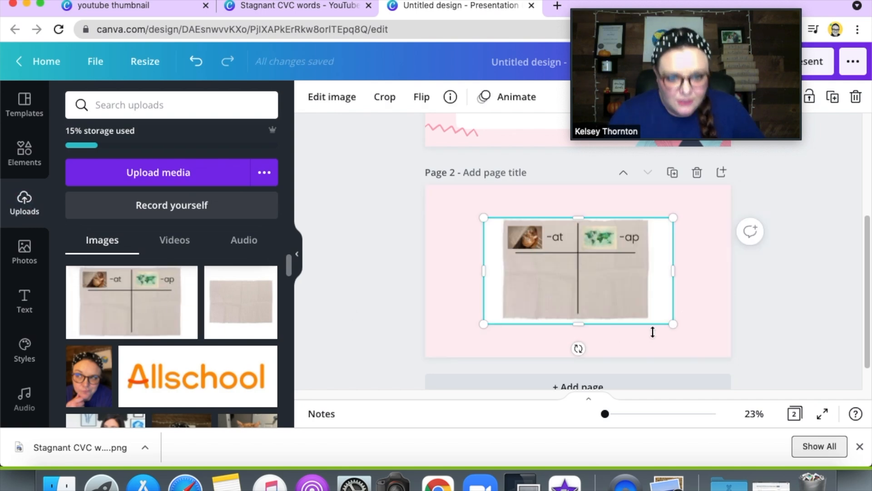
drag(595, 284, 613, 264)
drag(705, 300, 736, 363)
drag(647, 285, 625, 281)
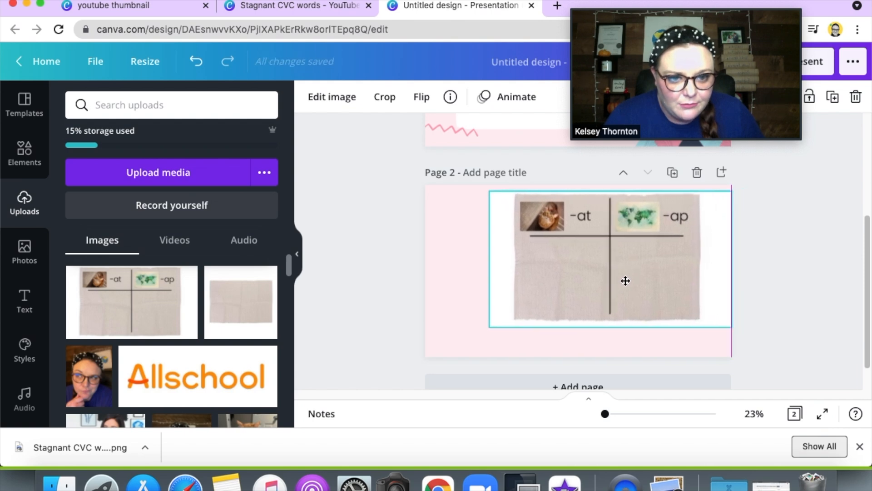
Step: Enlarge the mat image to nearly the page height with its right white margin off the page, and crop most of its left margin
drag(732, 326, 751, 356)
drag(656, 295, 662, 290)
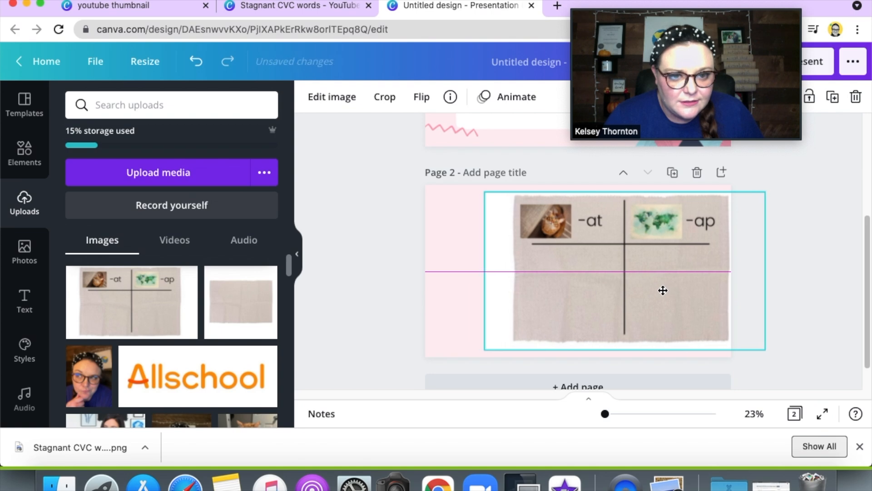
drag(492, 272, 506, 270)
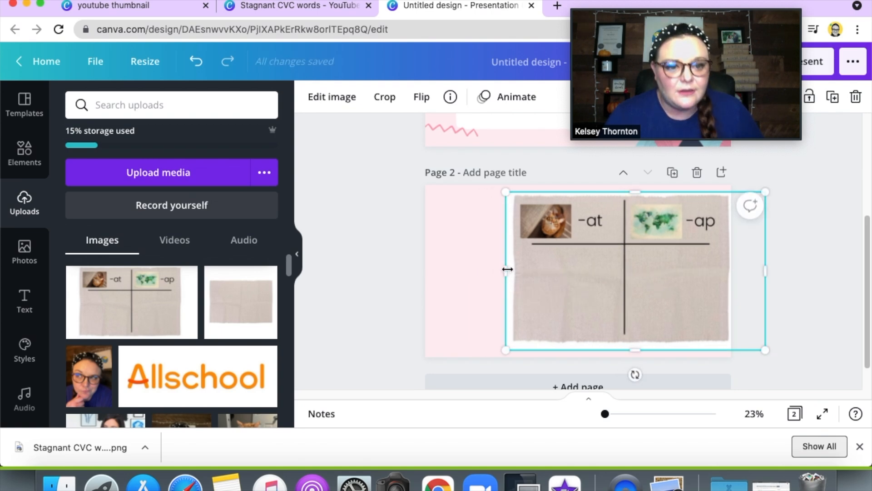
click(796, 258)
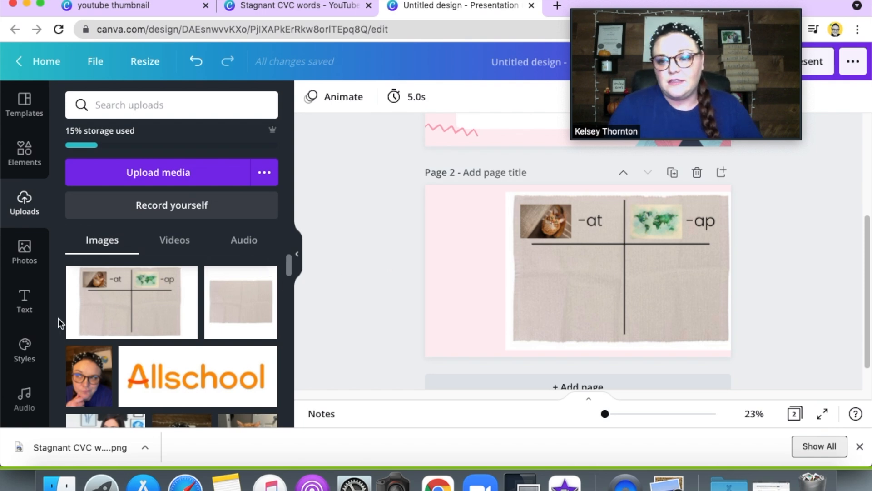
Step: Search the stock photos for "bat" and add the dark-background flying bat photo to page 2
click(26, 258)
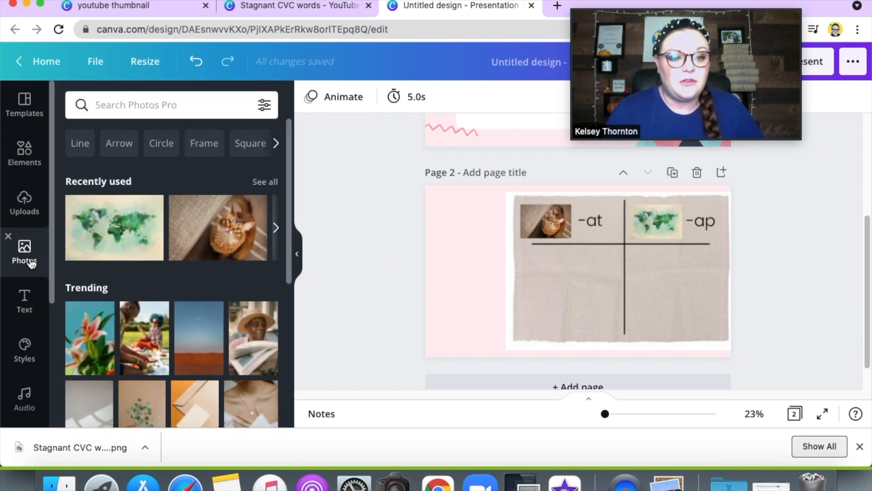
click(138, 106)
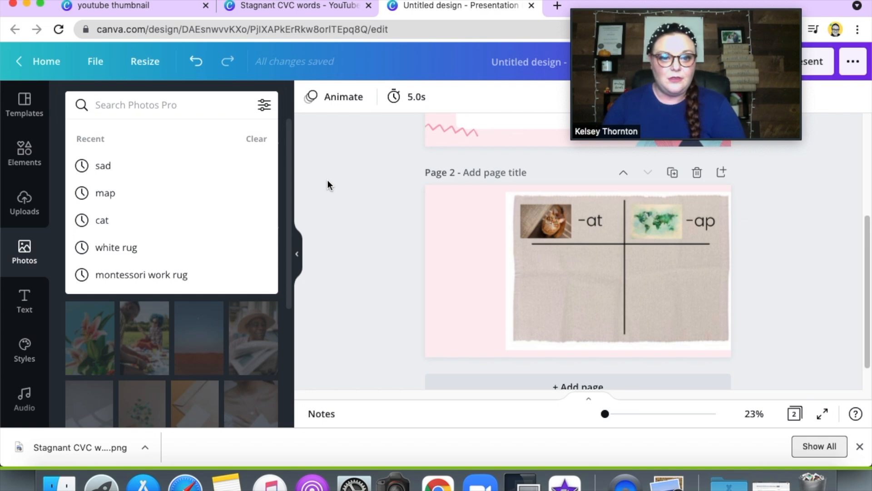
text(bat)
key(Return)
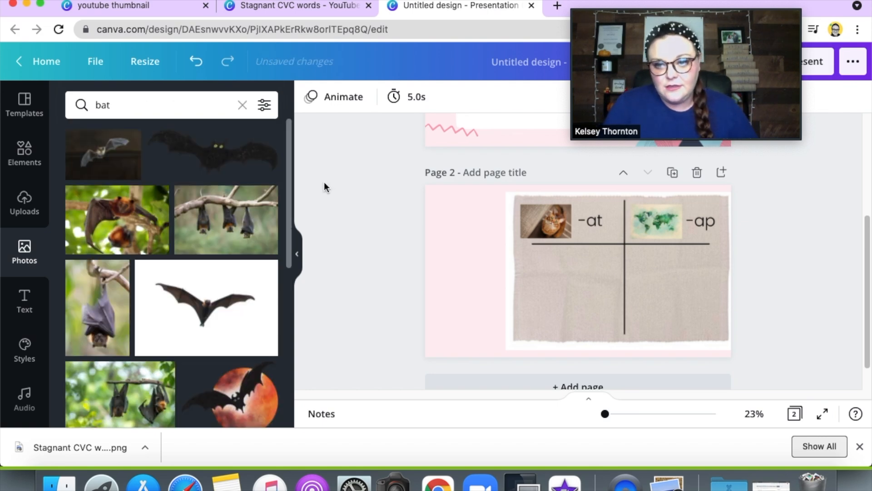
click(114, 162)
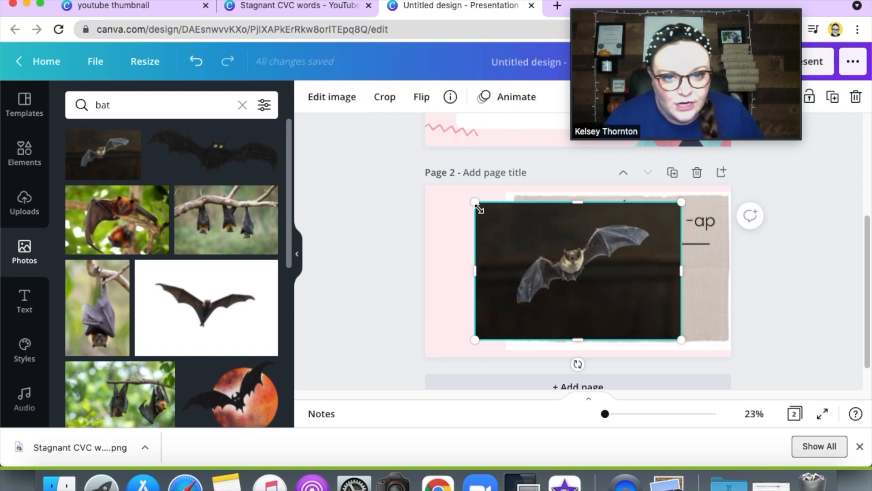
Step: Shrink the bat photo to about the size of the mat's cat picture and place it under the "-at" heading
drag(475, 202, 628, 293)
right_click(525, 329)
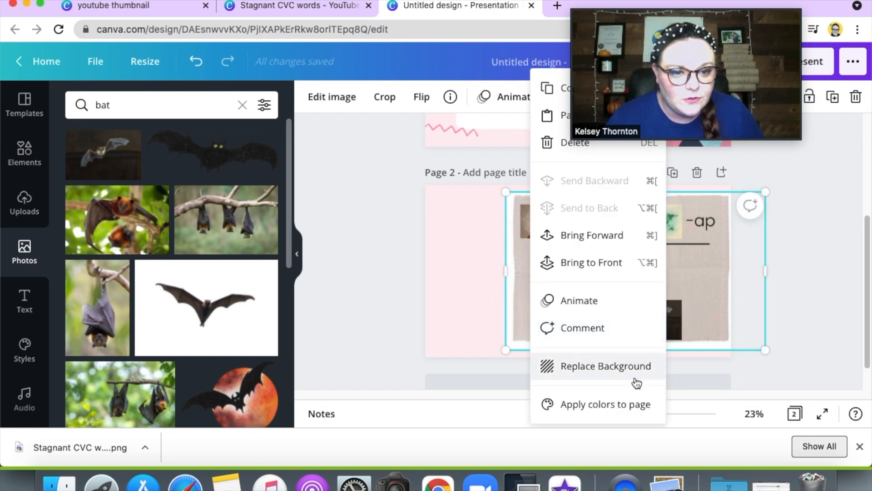
click(836, 300)
click(662, 323)
drag(625, 321, 443, 208)
drag(481, 238, 571, 275)
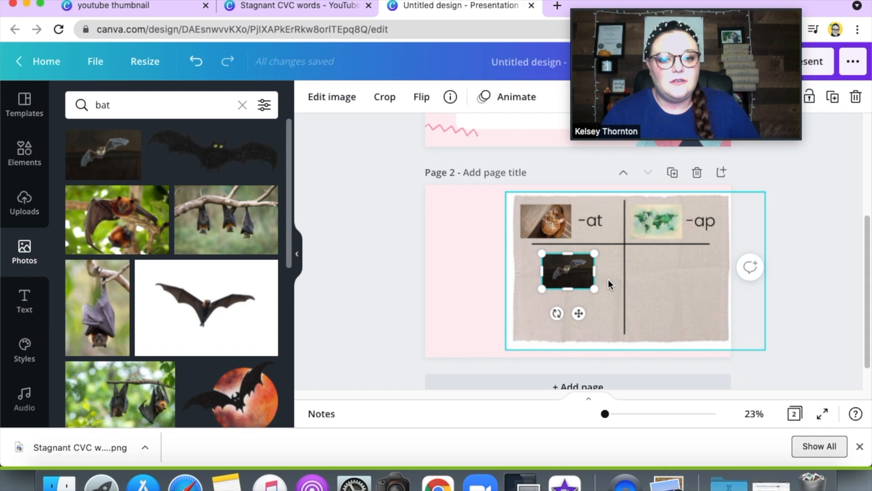
drag(571, 271, 571, 271)
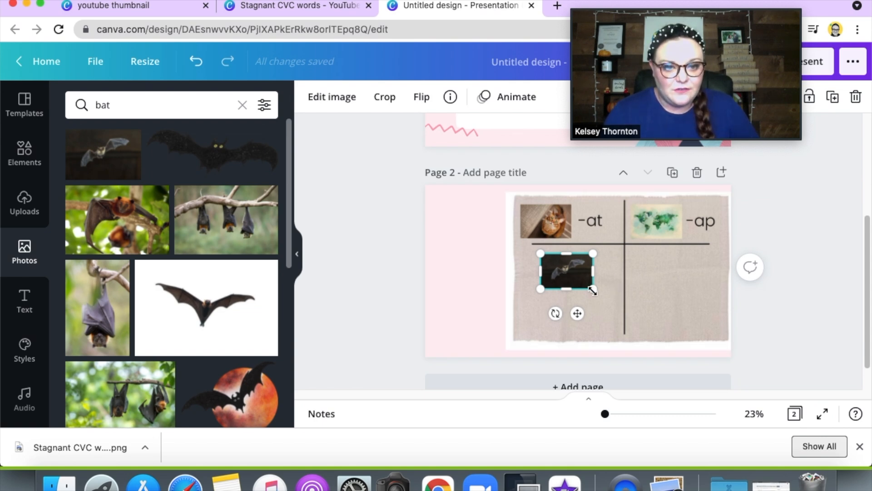
Step: Replace the photo search term with "hat" and run the search
click(150, 108)
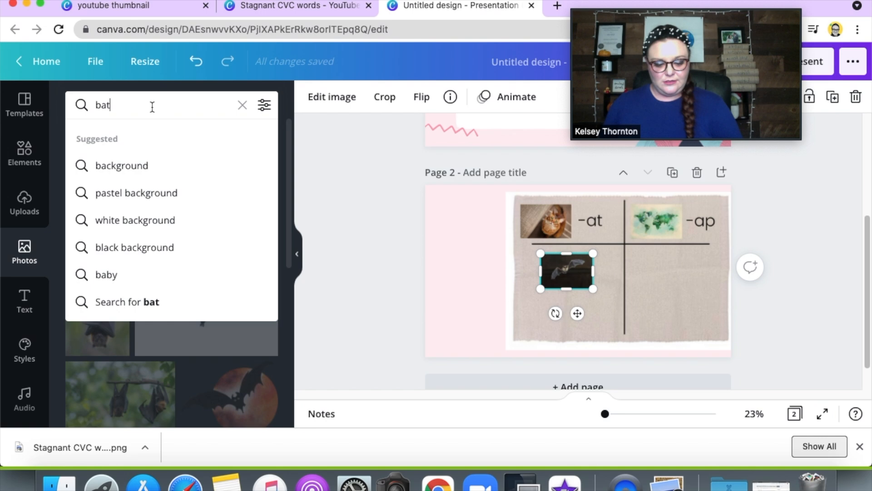
key(BackSpace)
key(BackSpace)
key(BackSpace)
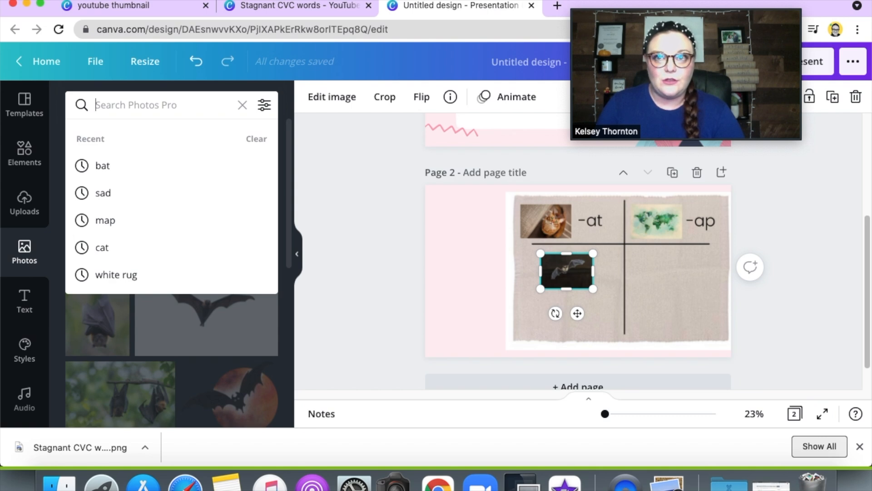
text(hat)
key(Return)
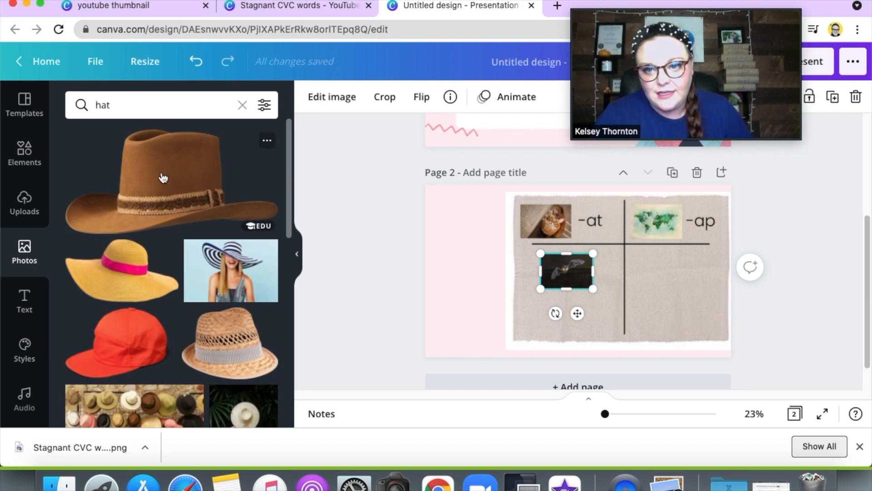
Step: Add the straw hat photo with the teal background, crop its left side, shrink it and place it below the bat photo
drag(290, 169, 288, 231)
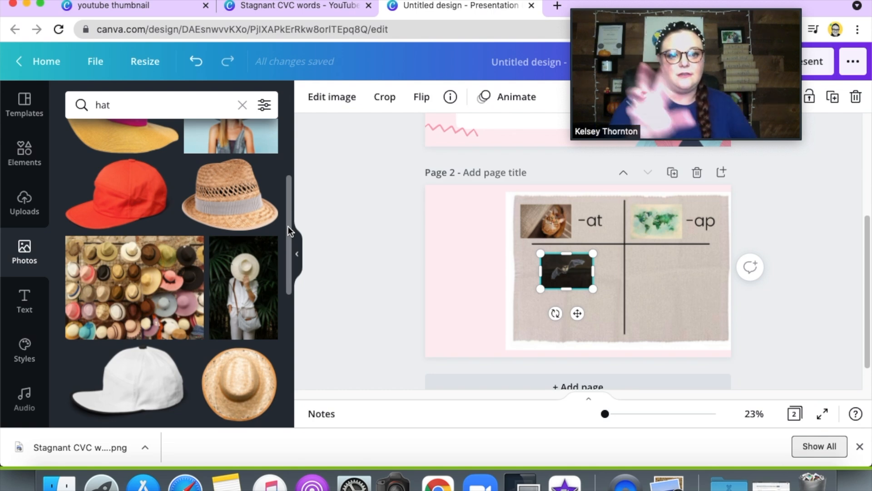
drag(289, 231, 280, 292)
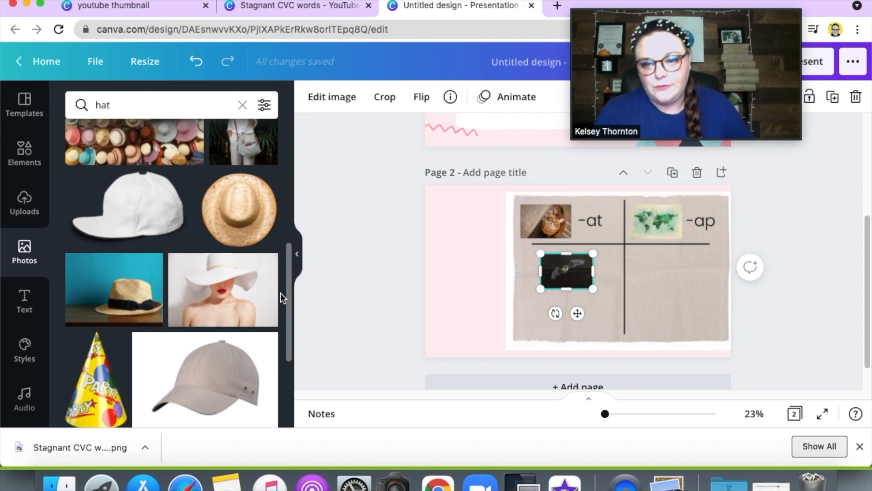
click(137, 296)
drag(488, 273, 530, 274)
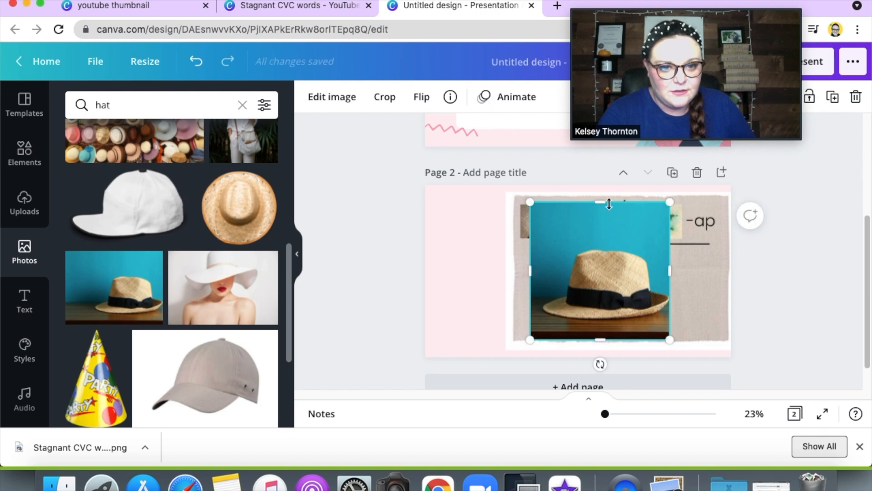
drag(604, 205, 575, 317)
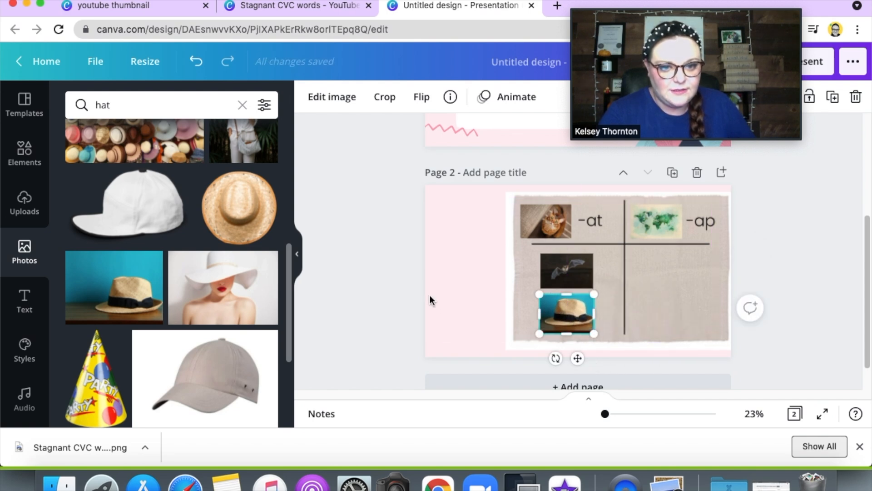
Step: Move the bat and hat photos off the mat into the pink margin on its left, with the bat above the hat
click(430, 296)
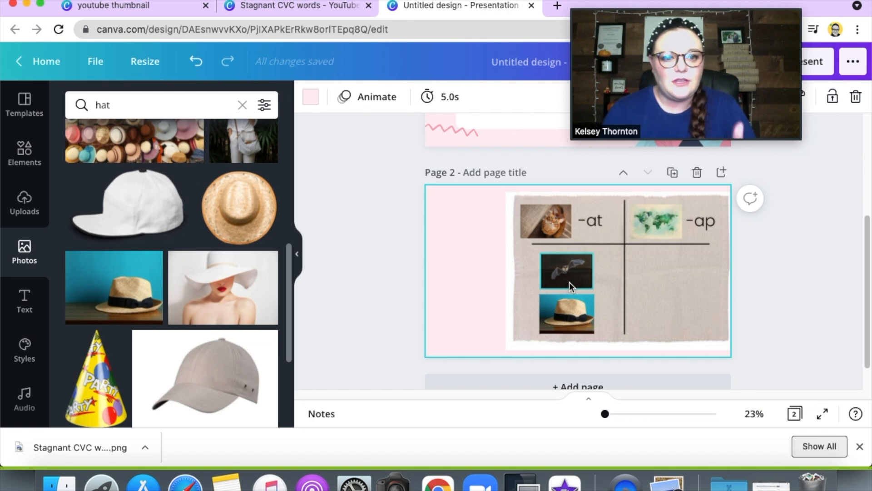
drag(572, 278, 473, 225)
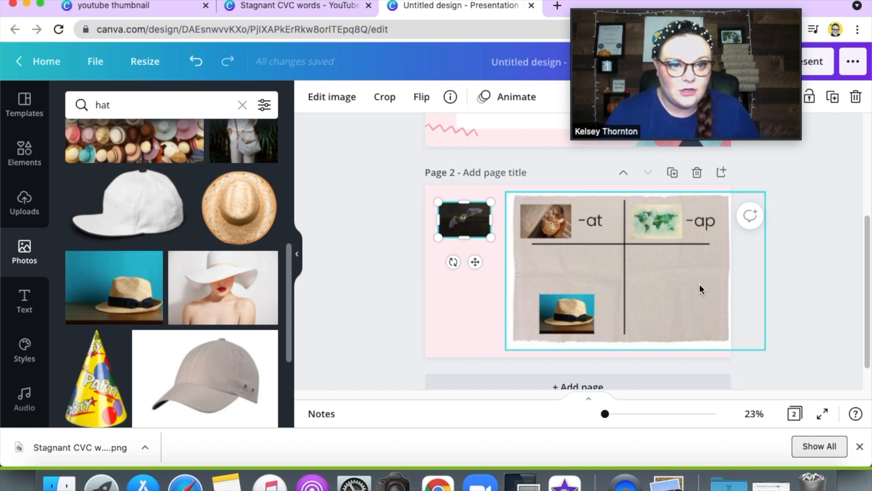
drag(574, 321, 475, 269)
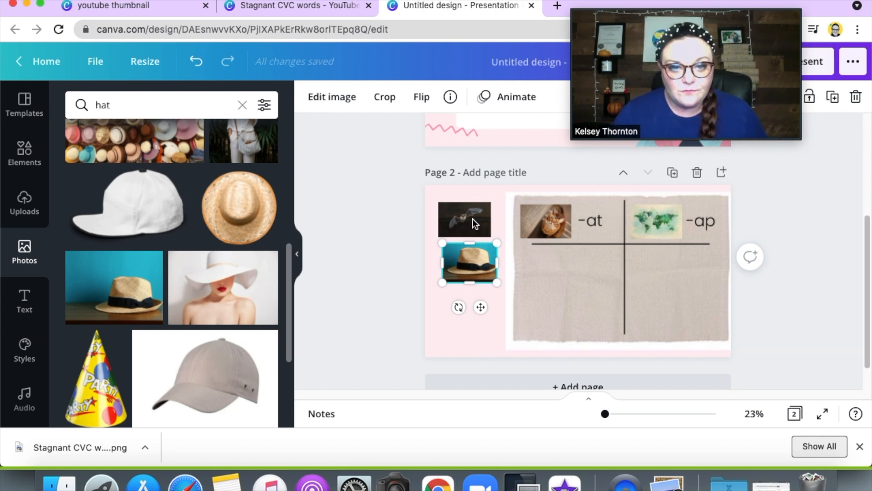
drag(474, 228, 470, 227)
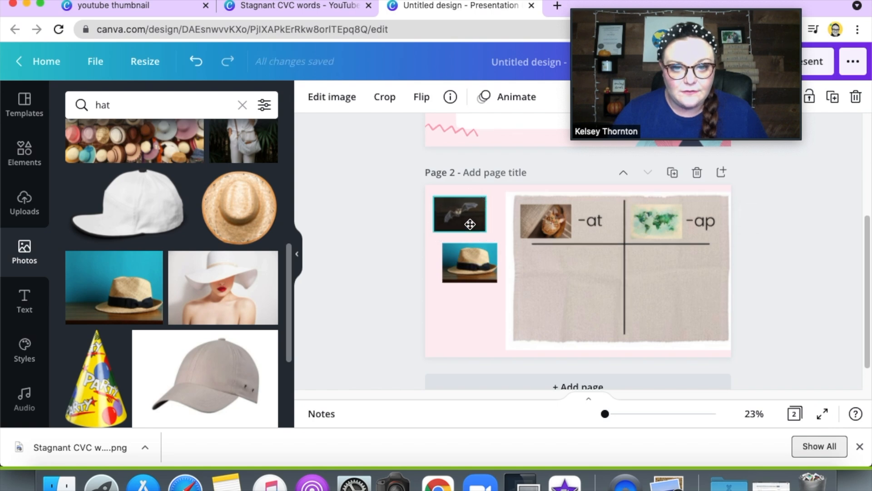
click(482, 272)
drag(479, 270, 474, 266)
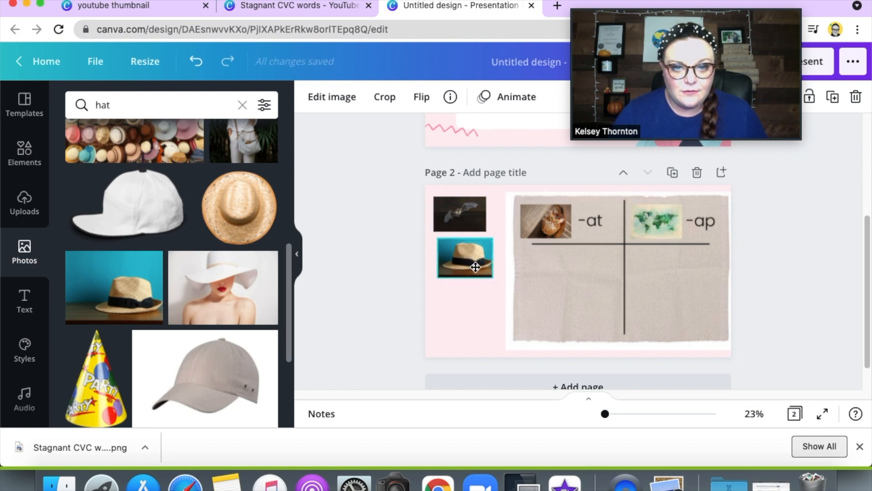
click(800, 234)
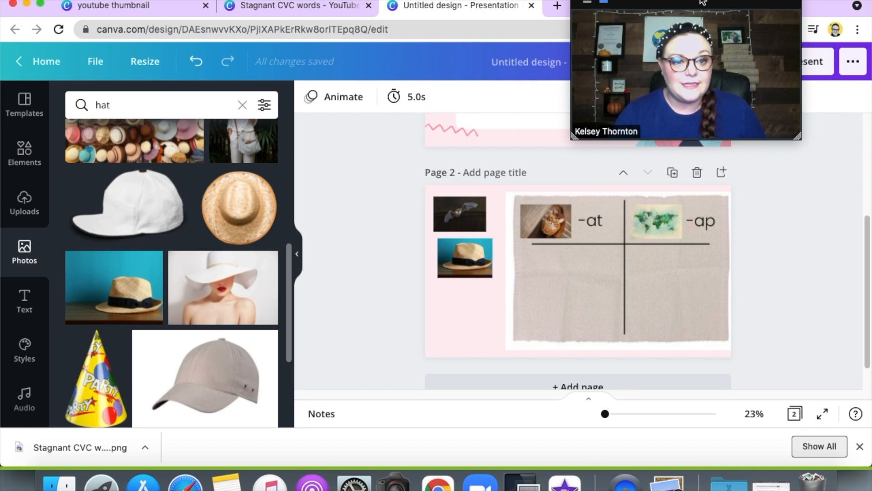
Step: Review the presentation's link-sharing permissions and copy the share link with edit access
drag(703, 3, 539, 10)
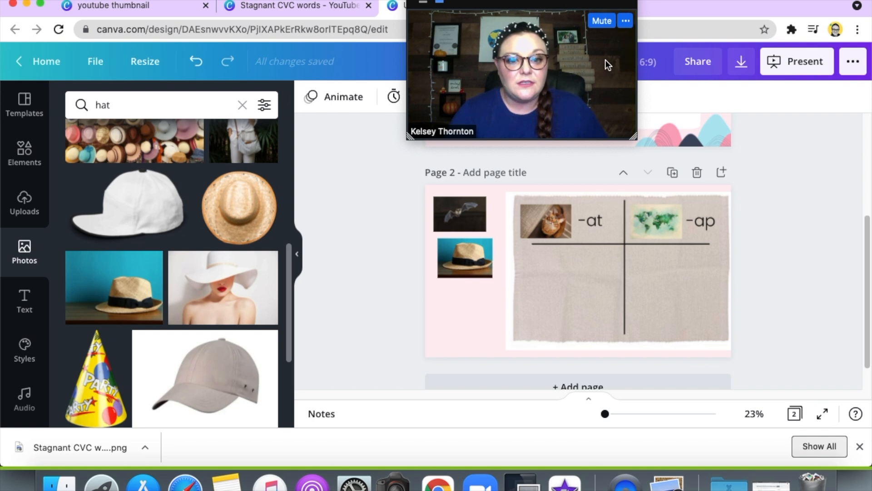
click(699, 70)
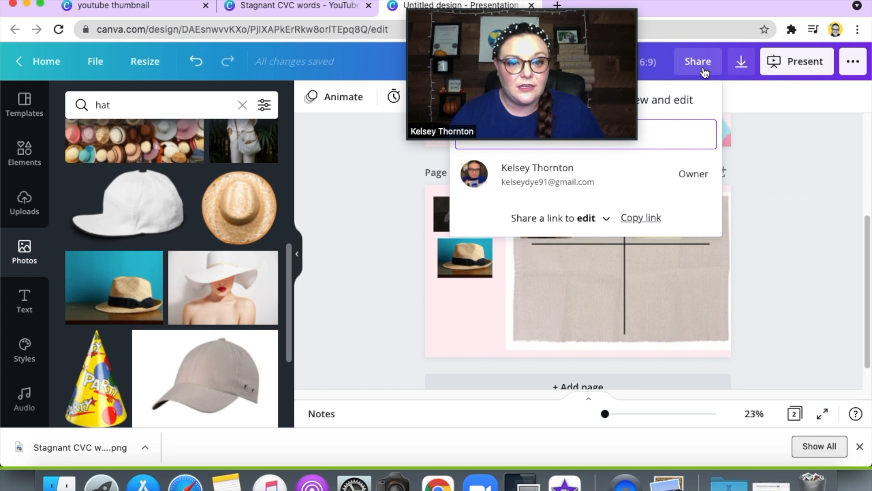
drag(569, 5, 625, 9)
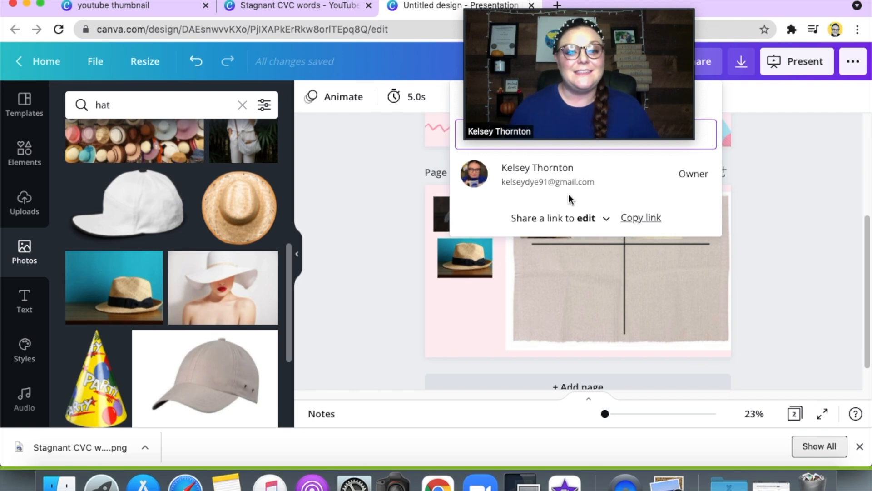
click(592, 222)
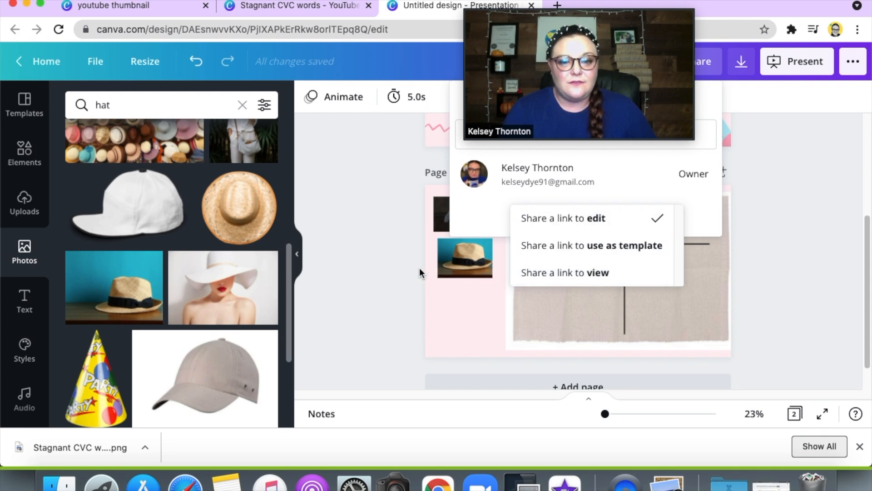
click(408, 271)
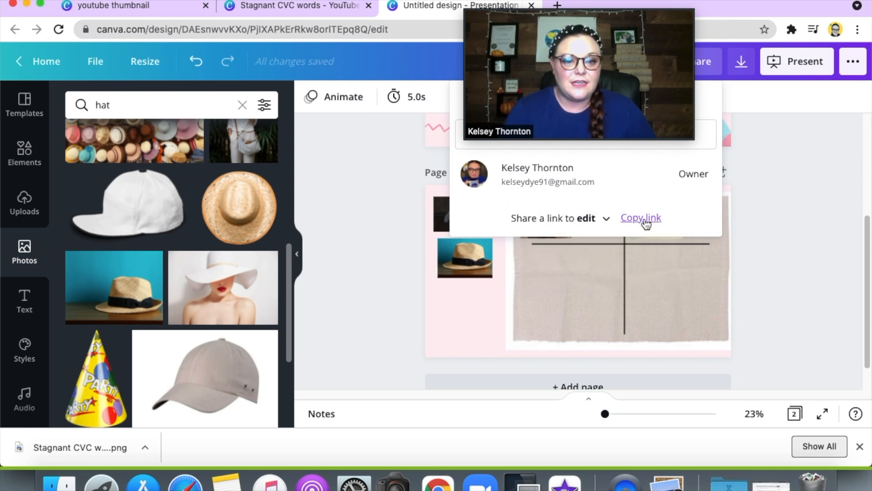
click(646, 222)
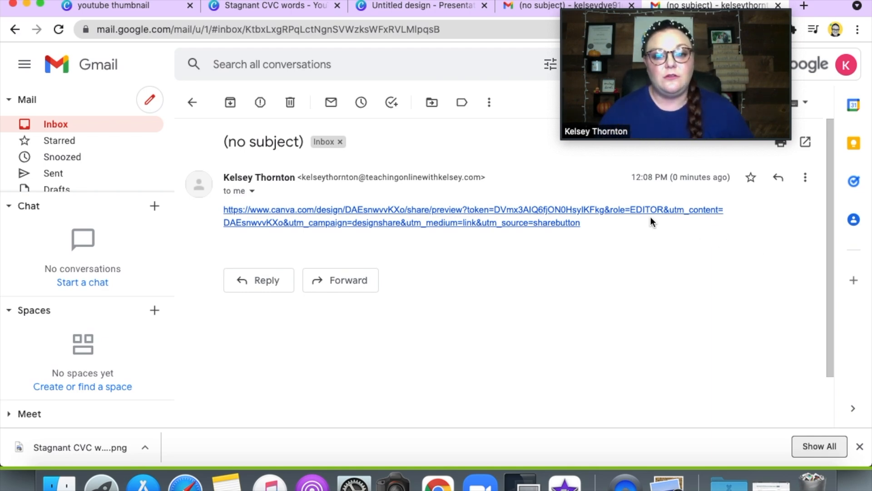
Step: Open the shared presentation from the edit link in the received Gmail message
click(537, 223)
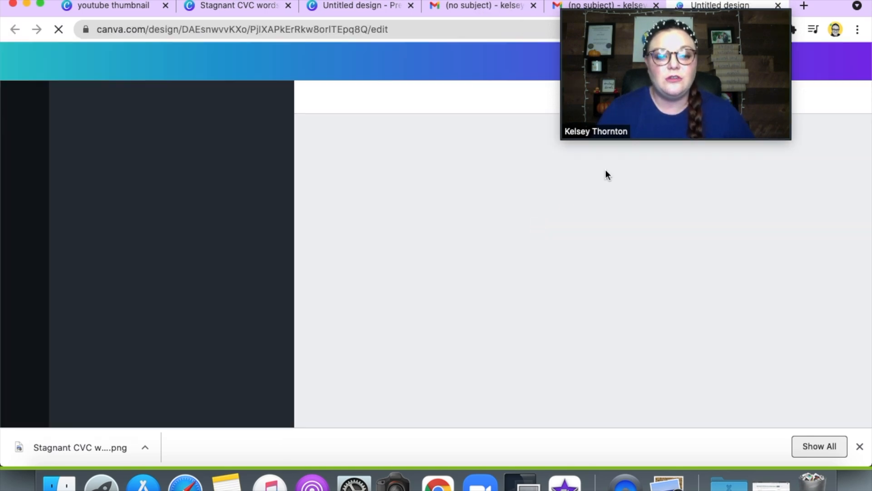
drag(707, 4, 756, 1)
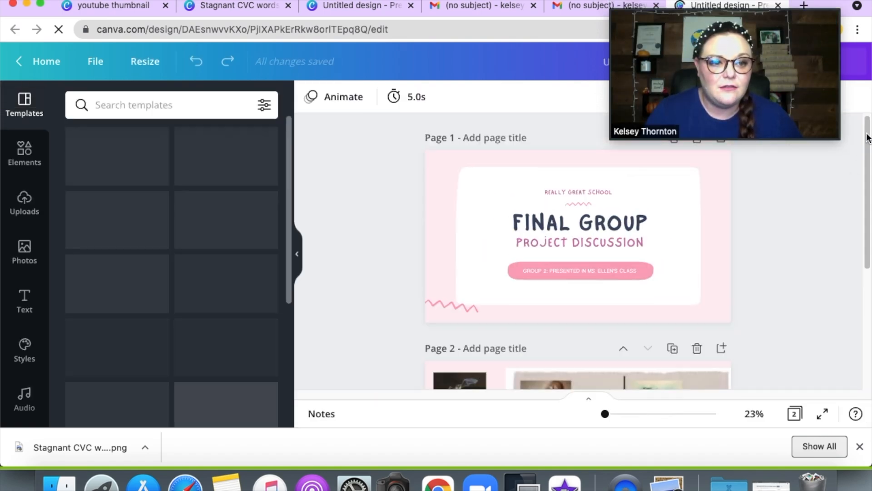
scroll(869, 182, down, 2)
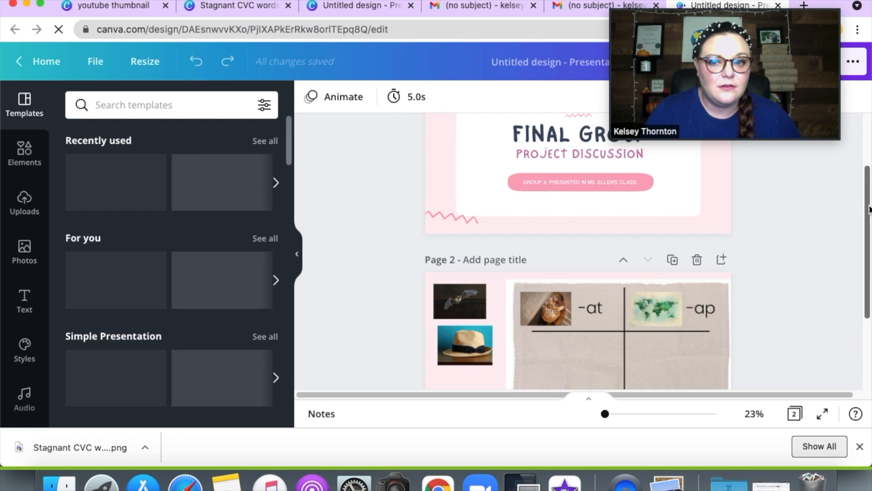
drag(869, 182, 869, 251)
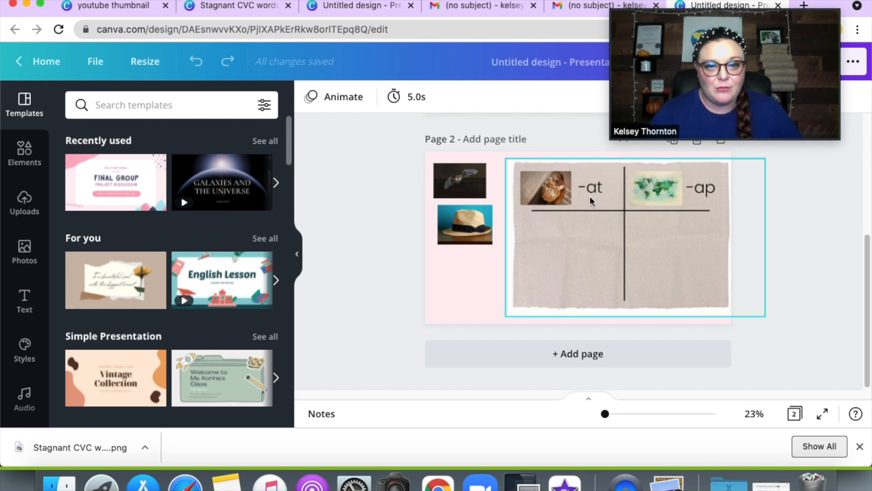
Step: Sort the bat and hat photos into the mat's "-at" column, with the hat below the bat
click(459, 183)
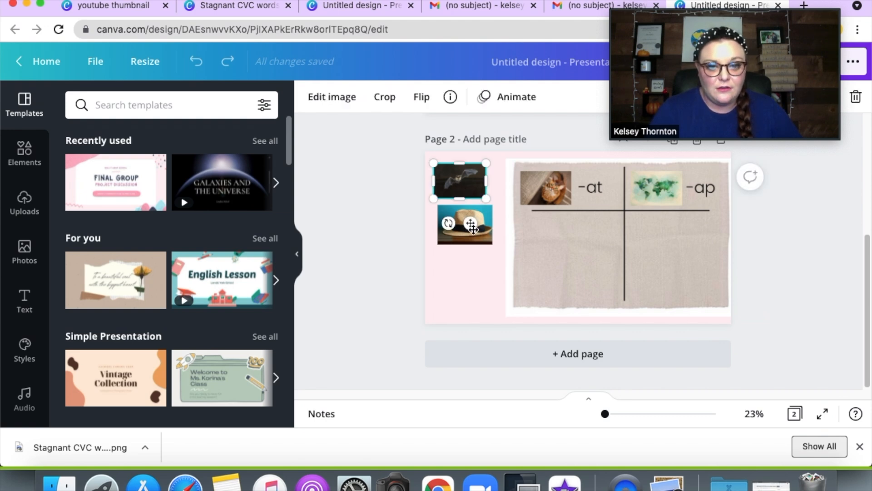
drag(470, 225, 575, 275)
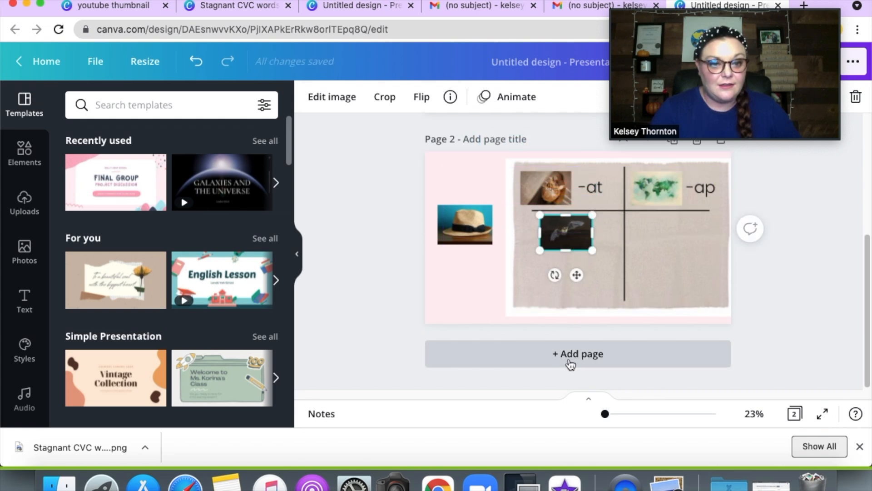
click(473, 228)
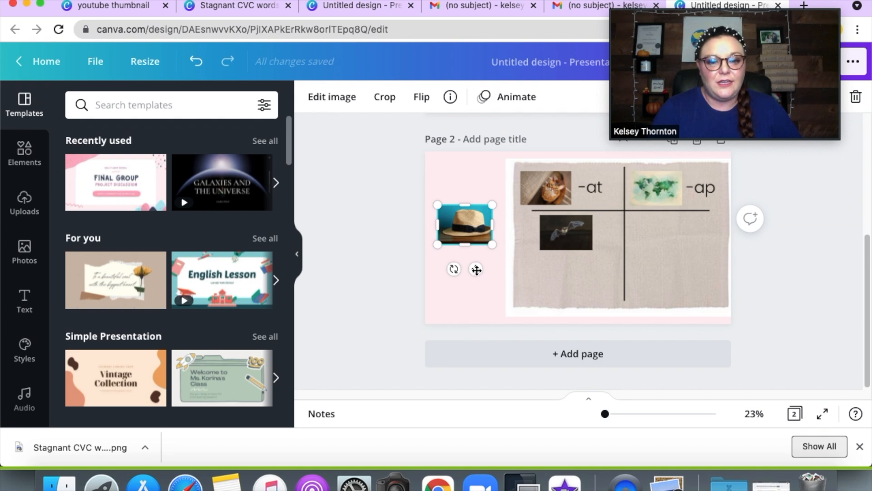
drag(476, 270, 580, 323)
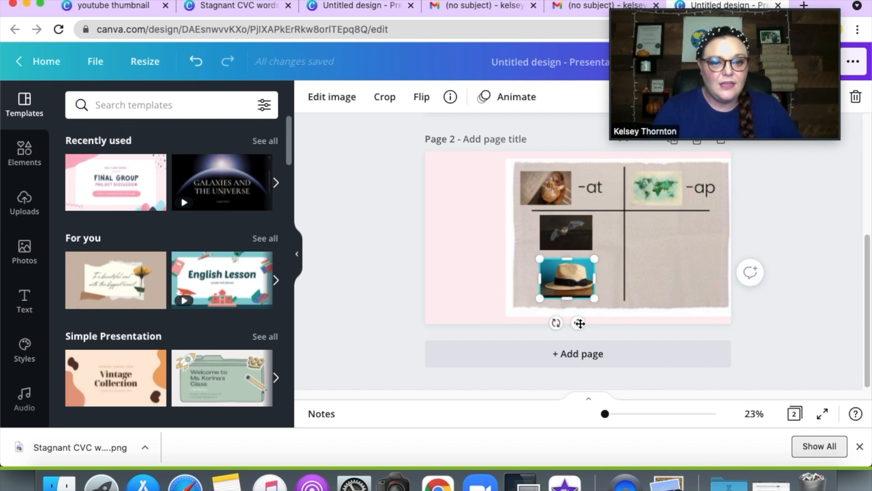